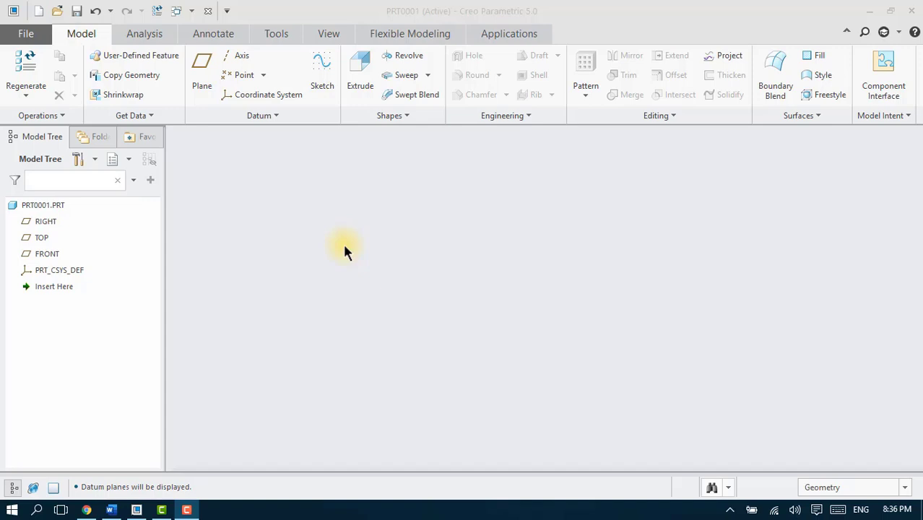
- Review the 3.jpg bracket drawing in Photos, then minimise it to return to part PRT0001
left_click(344, 247)
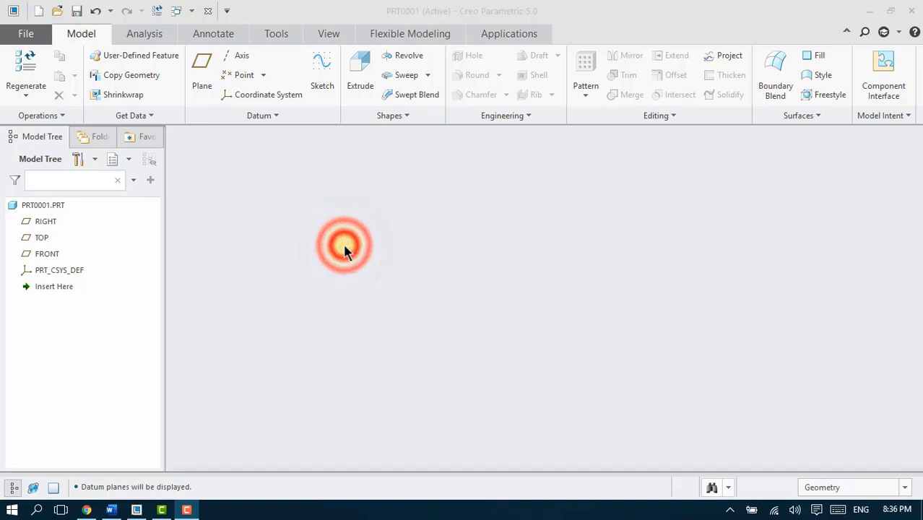
right_click(686, 225)
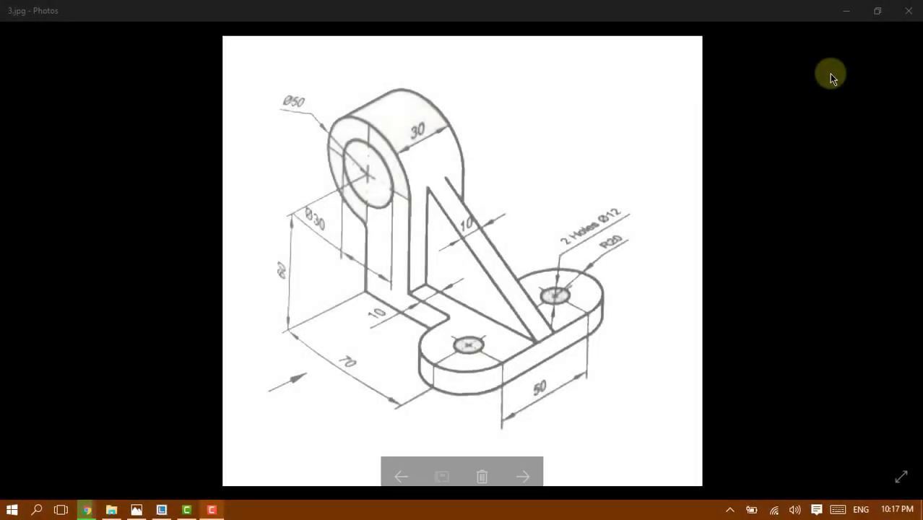
left_click(850, 14)
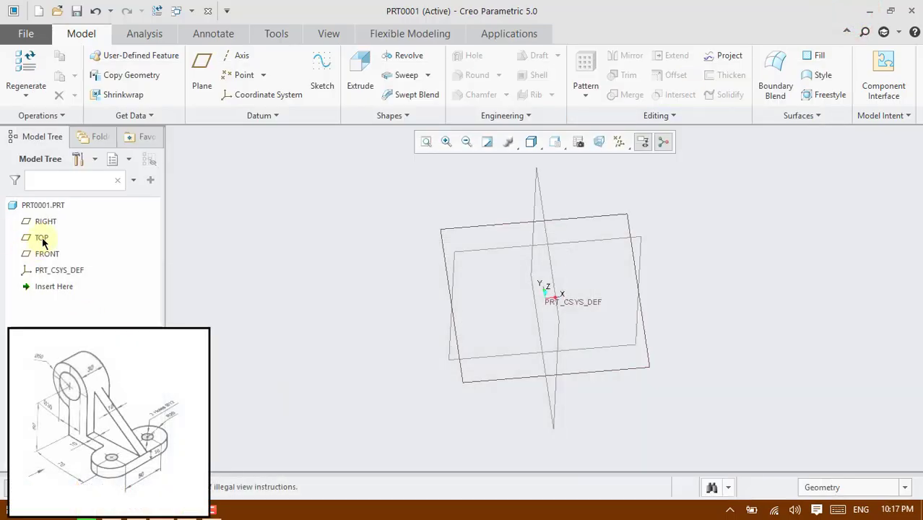
- Start an extrusion sketched on the TOP plane and draw a circle on the horizontal reference
left_click(41, 236)
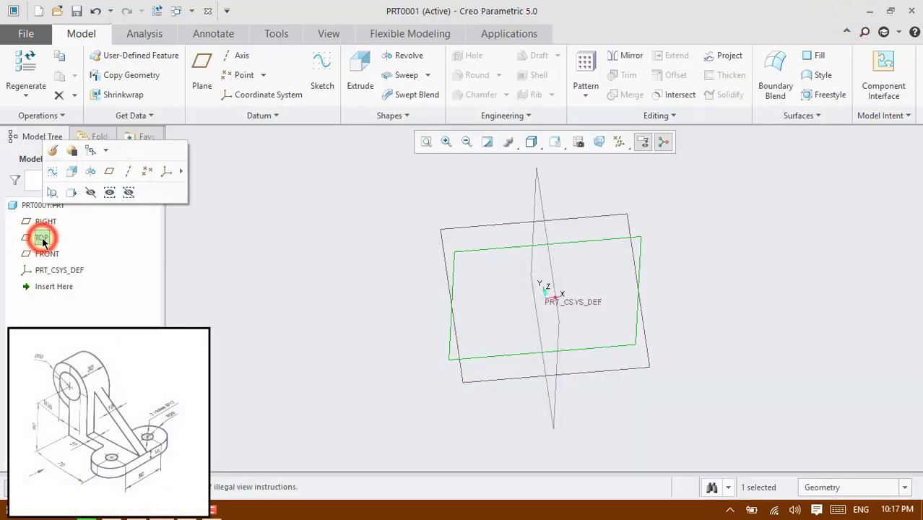
left_click(354, 68)
left_click(588, 142)
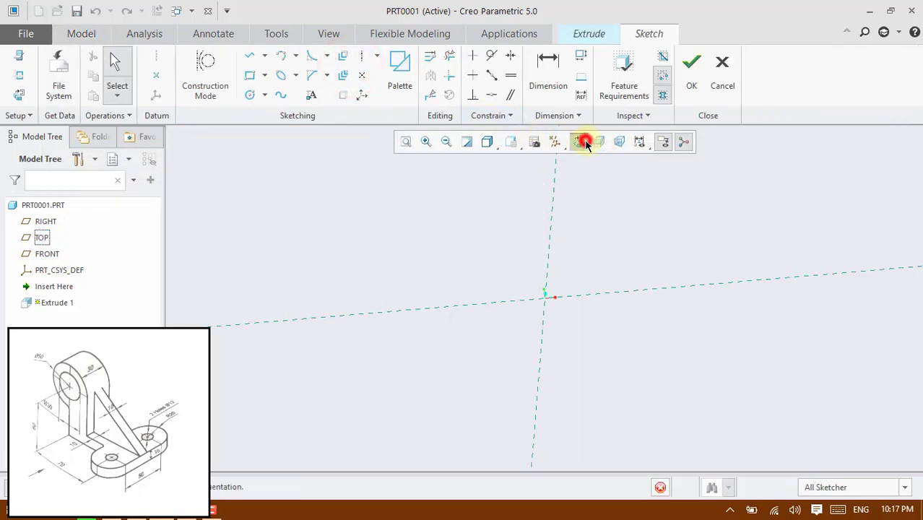
left_click(247, 95)
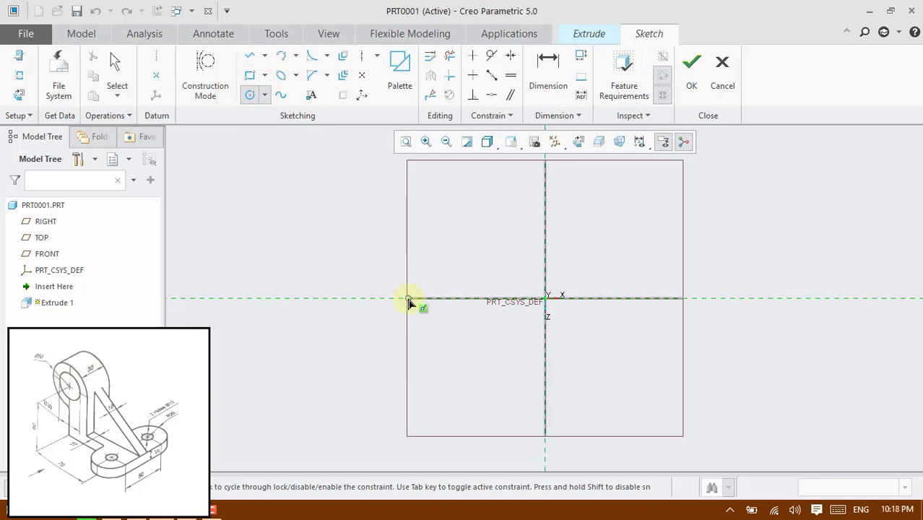
left_click(408, 298)
left_click(449, 338)
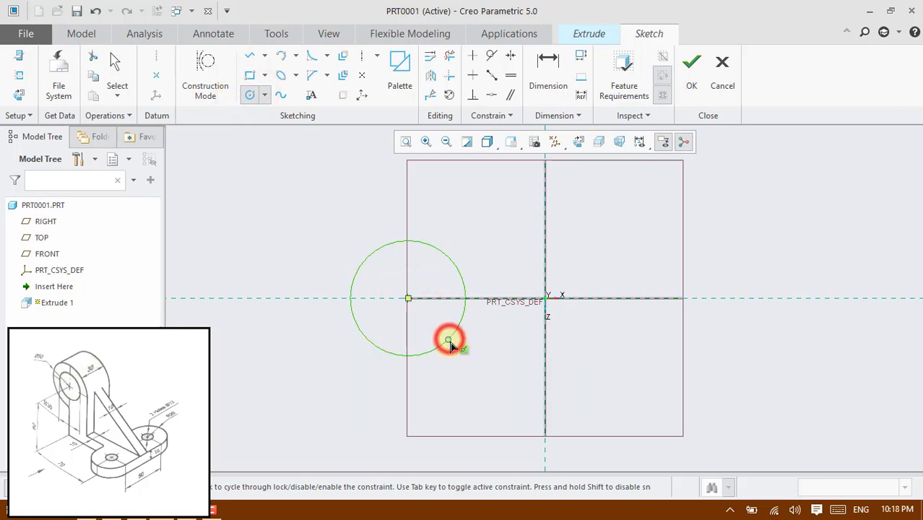
middle_click(549, 321)
- Set the circle's offset from the origin to 0 and its diameter to 40
double_click(480, 303)
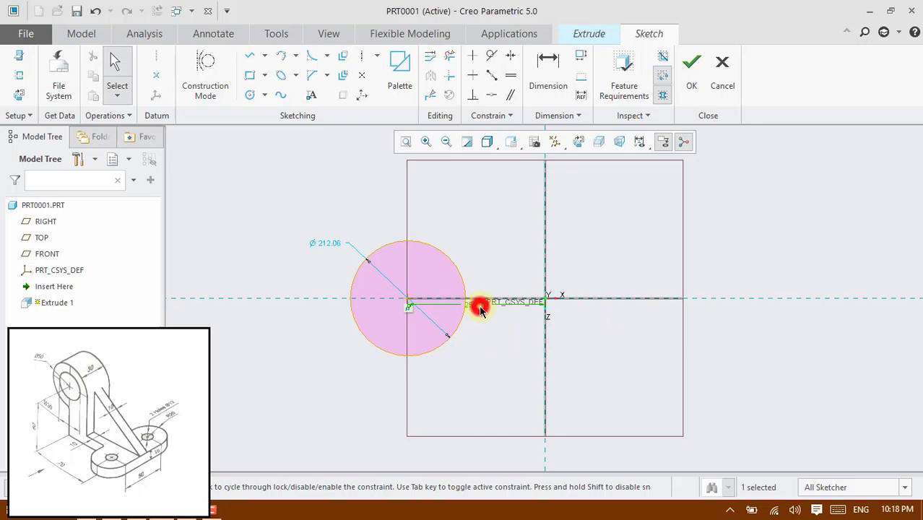
left_click(137, 511)
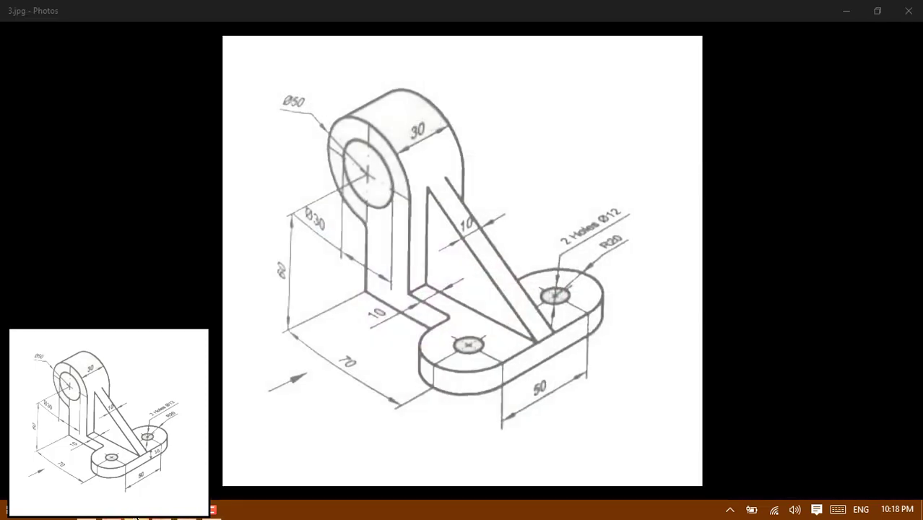
left_click(137, 514)
type("0")
key("Return")
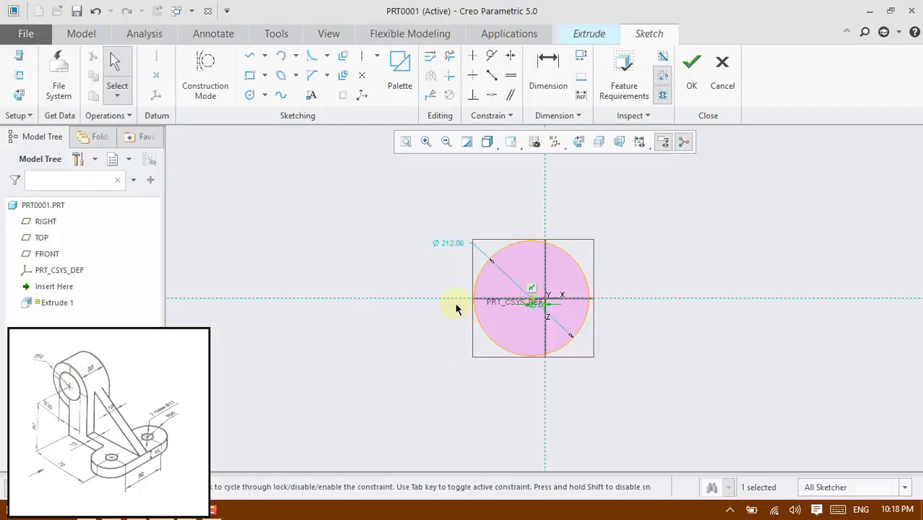
double_click(449, 244)
type("40")
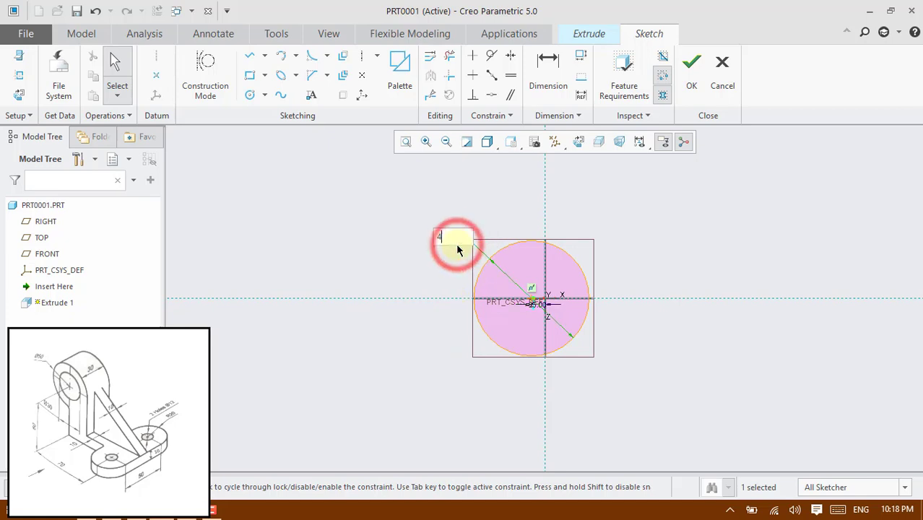
key("Return")
scroll(549, 302, "down", 4)
scroll(446, 349, "down", 1)
scroll(436, 288, "up", 1)
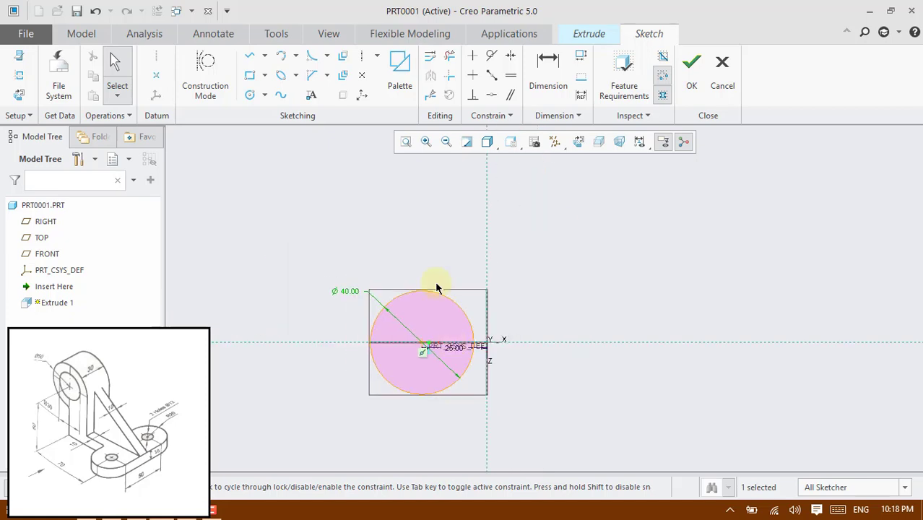
- Draw a concentric Ø12 circle inside the 40 mm circle
left_click(249, 95)
left_click(420, 341)
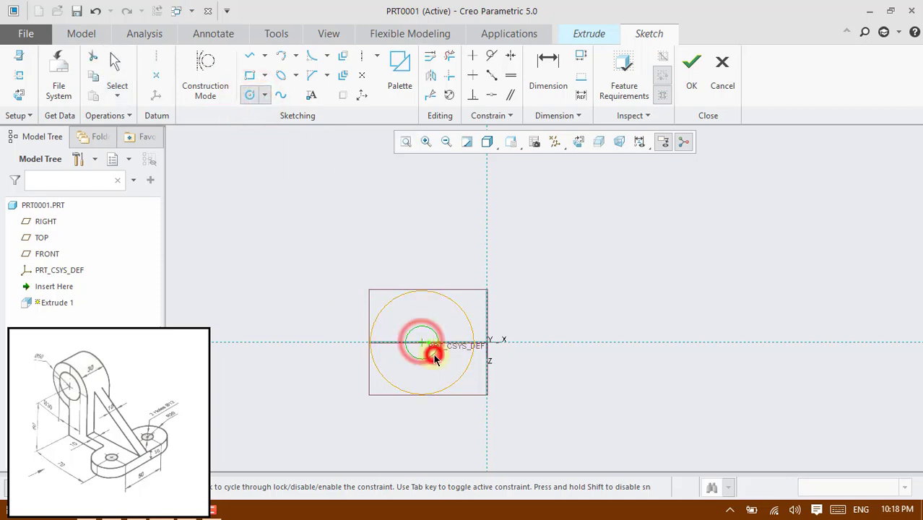
left_click(433, 353)
middle_click(384, 324)
type("12")
key("Return")
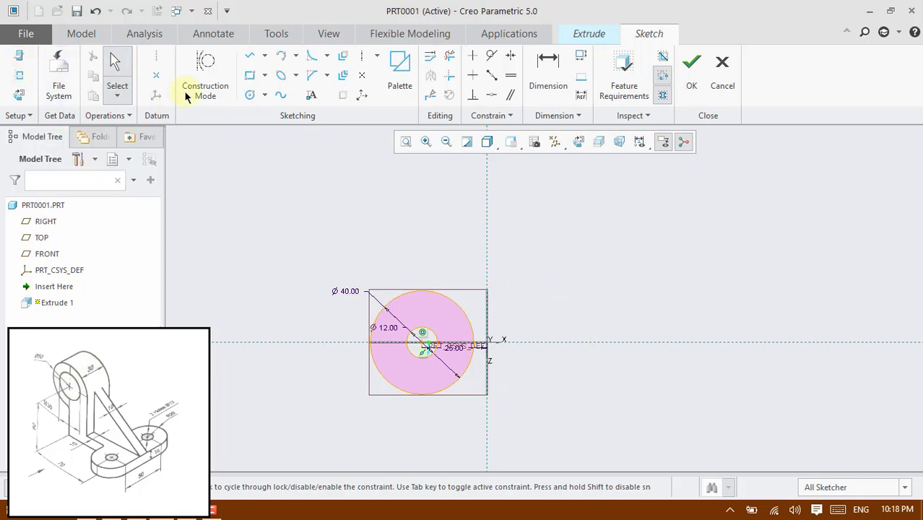
- Draw a vertical centerline through the origin and box-select all sketch entities
left_click(361, 55)
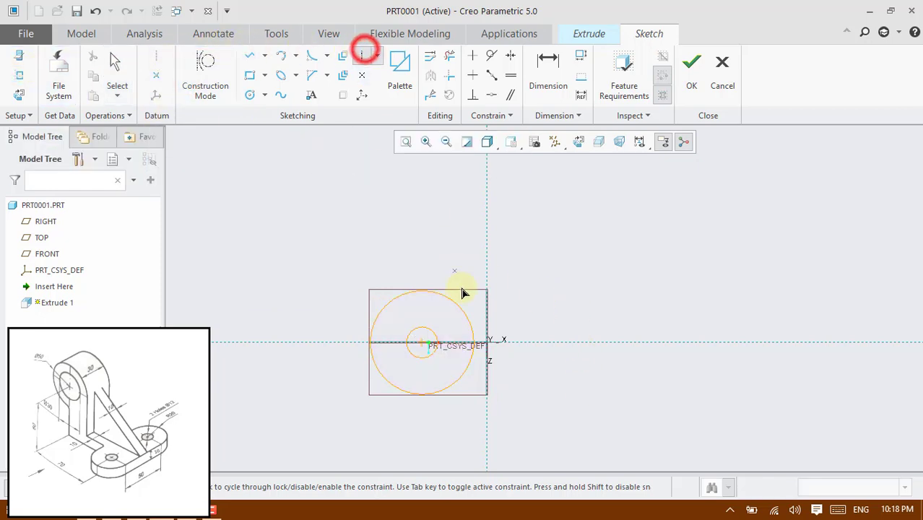
left_click(488, 246)
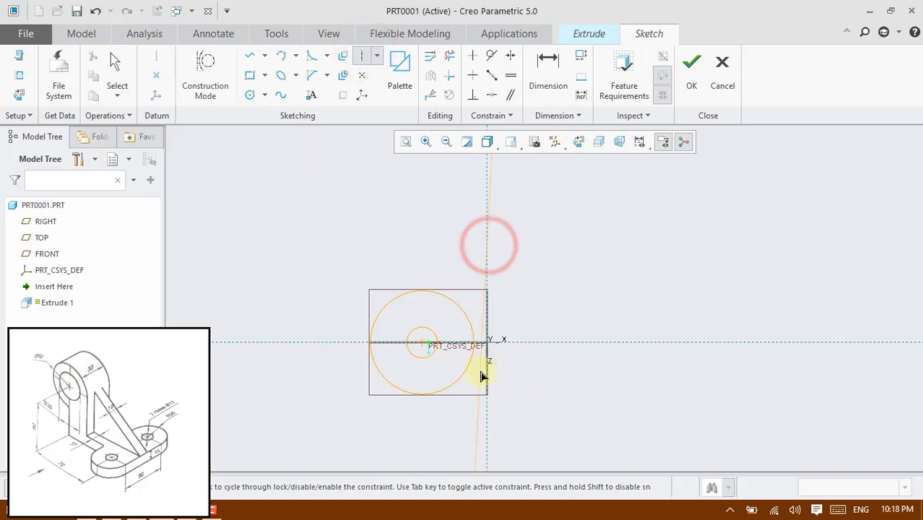
left_click(485, 397)
middle_click(485, 397)
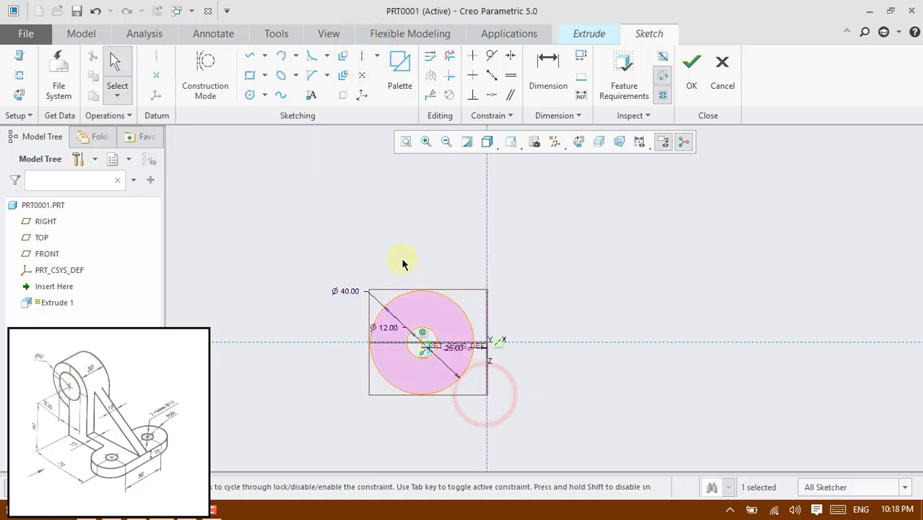
left_click_drag(314, 261, 476, 429)
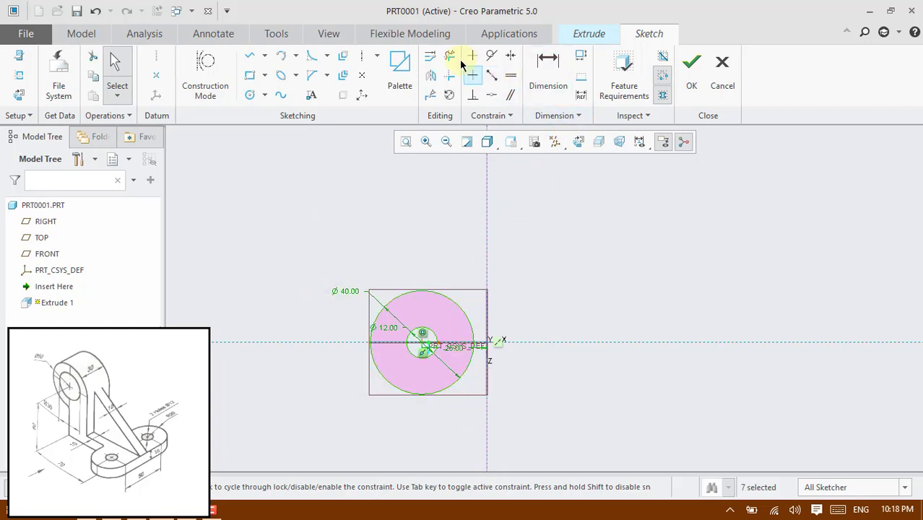
- Mirror the Ø40/Ø12 circles across the vertical centerline and draw a line tangent to both large circles' bottoms
left_click(431, 74)
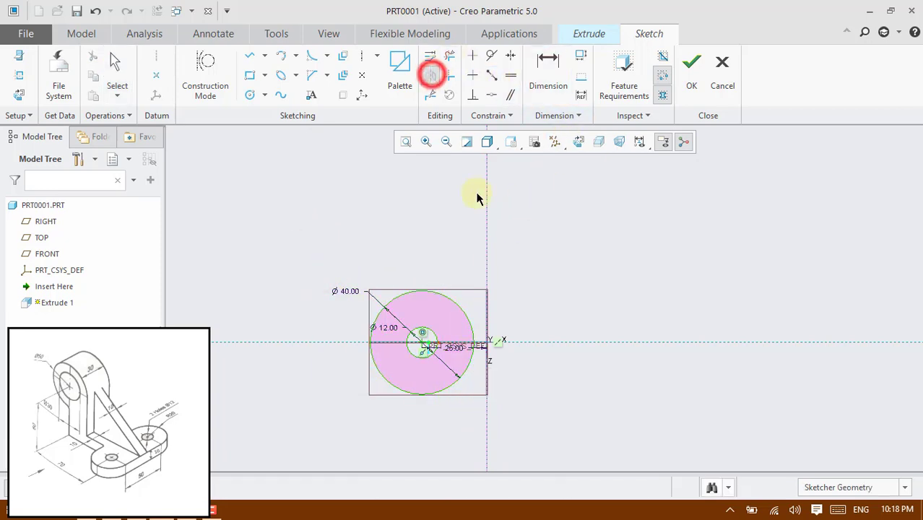
left_click(486, 241)
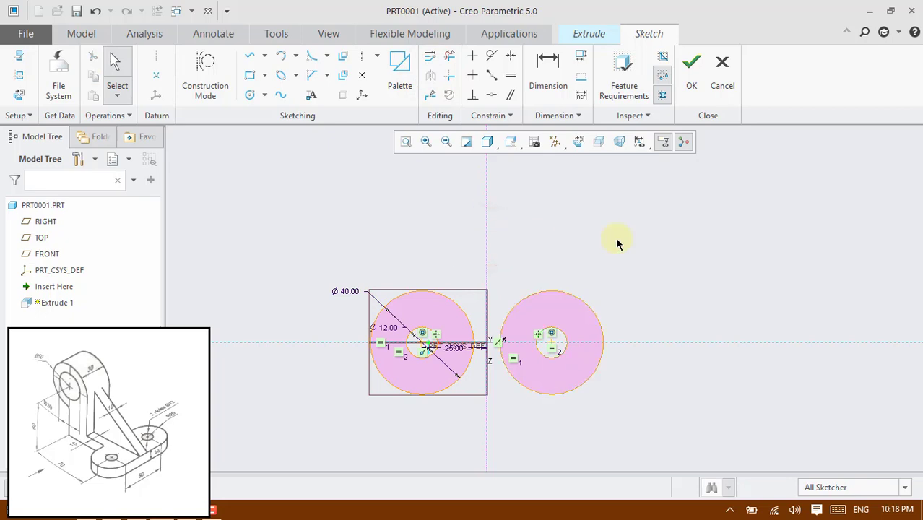
left_click(249, 56)
left_click(428, 401)
left_click(551, 397)
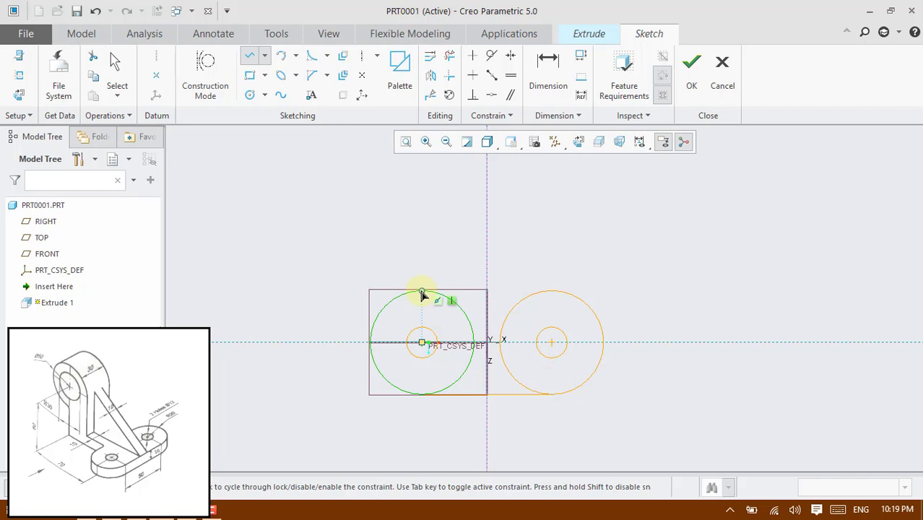
middle_click(422, 295)
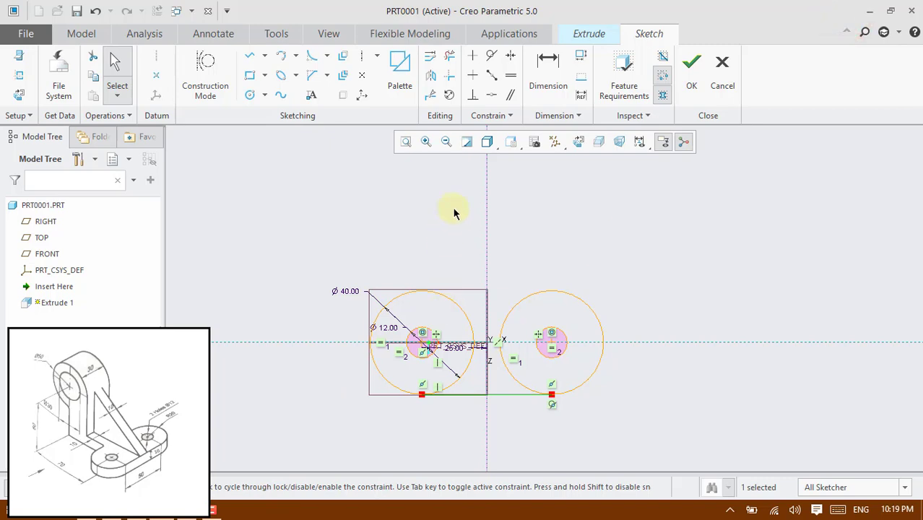
scroll(454, 211, "up", 1)
scroll(457, 211, "up", 1)
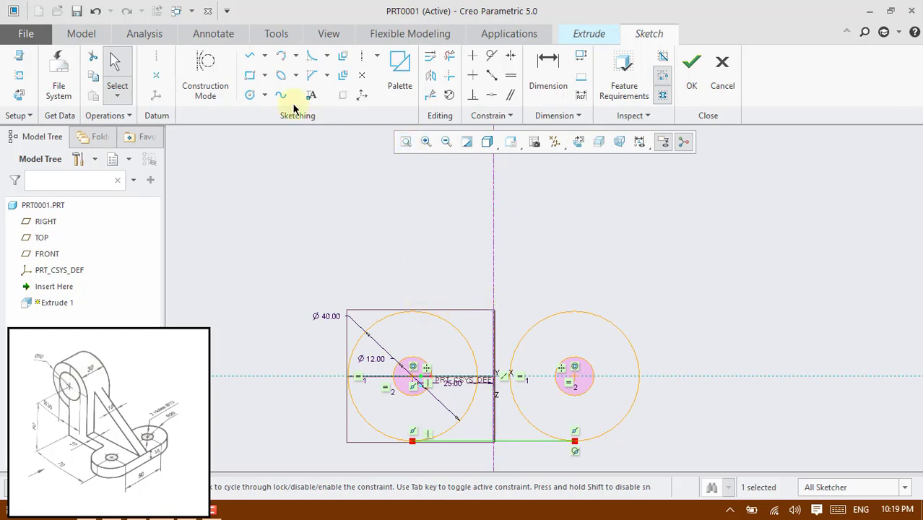
- Draw a vertical centerline left of the middle one and dimension their spacing as 15
left_click(360, 55)
left_click(451, 265)
left_click(450, 238)
middle_click(451, 238)
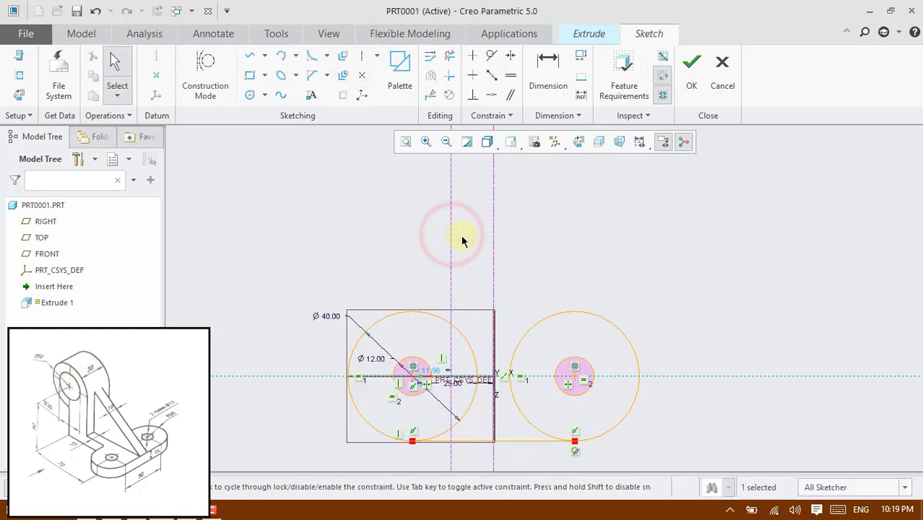
left_click(556, 64)
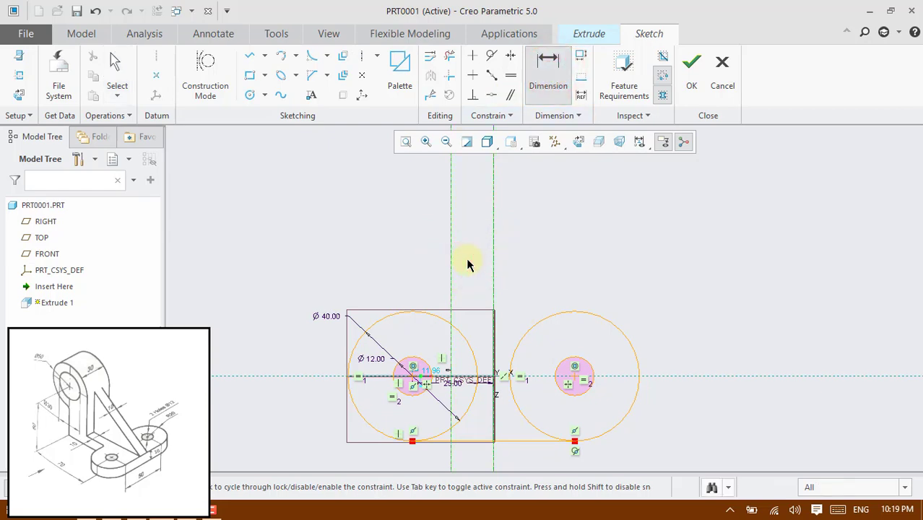
middle_click(466, 264)
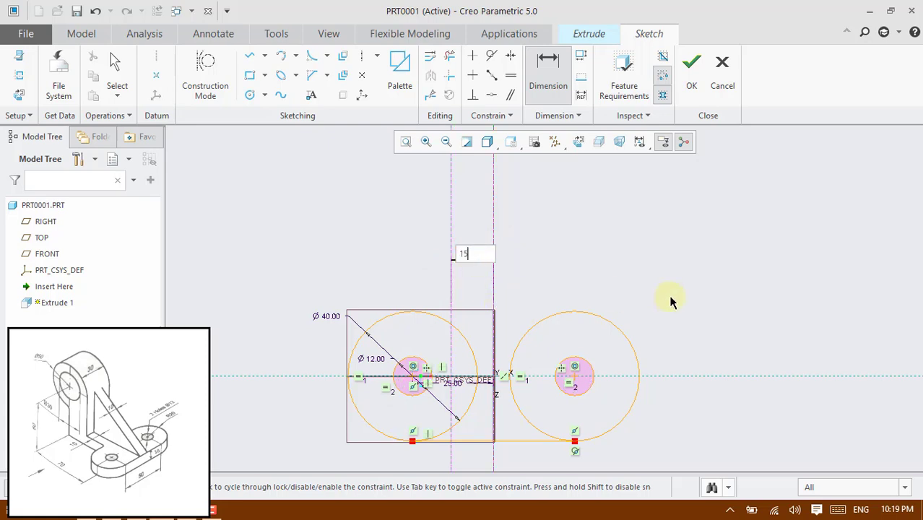
key("Return")
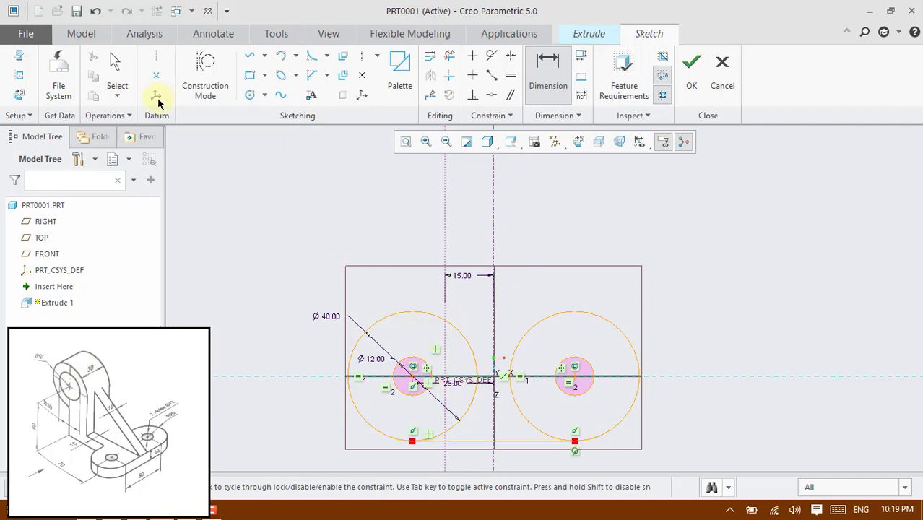
- Draw the upright's left edge: a short line from the left circle top turning vertically upward
left_click(249, 56)
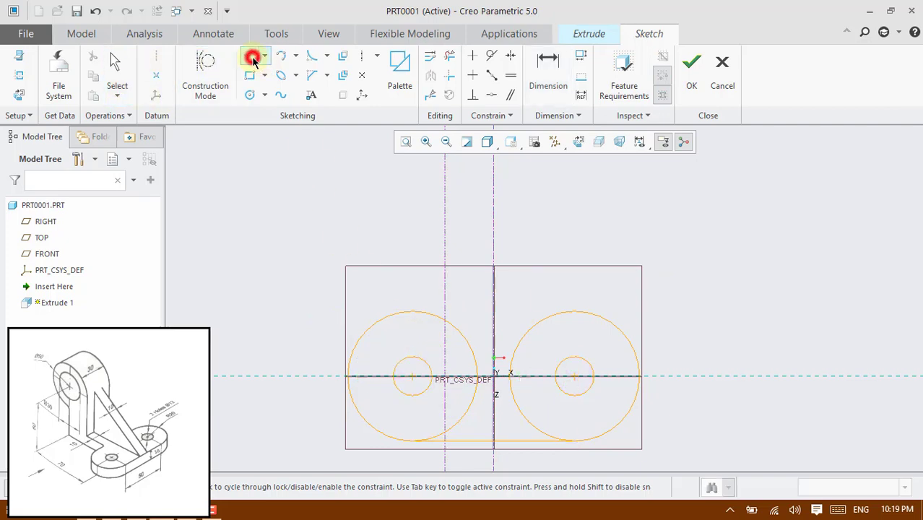
left_click(411, 315)
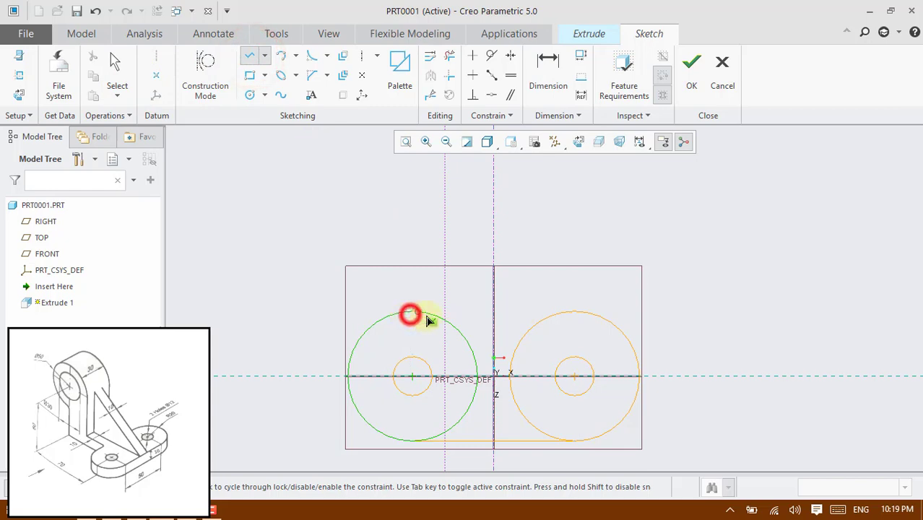
left_click(446, 317)
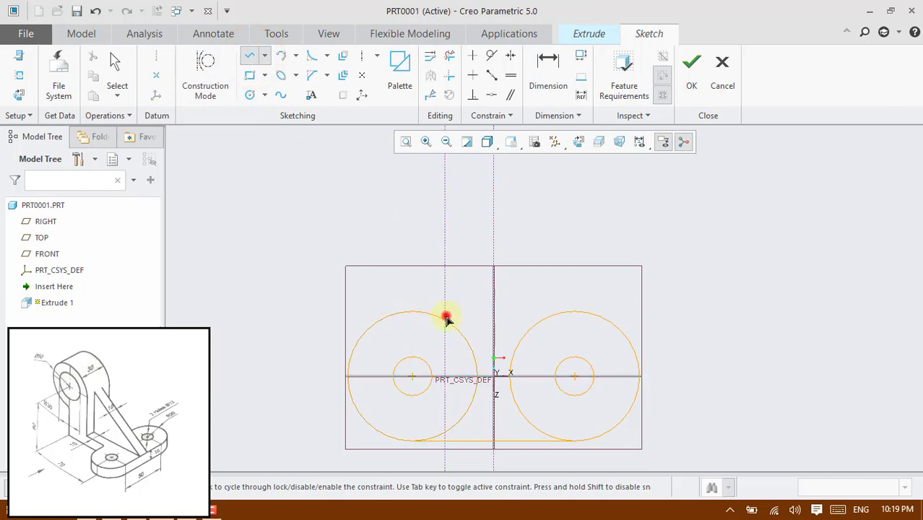
left_click(445, 195)
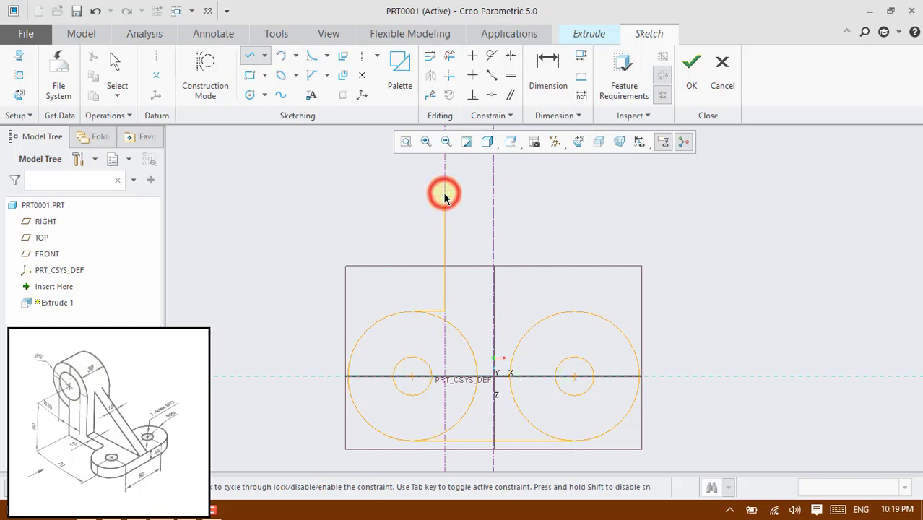
middle_click(442, 193)
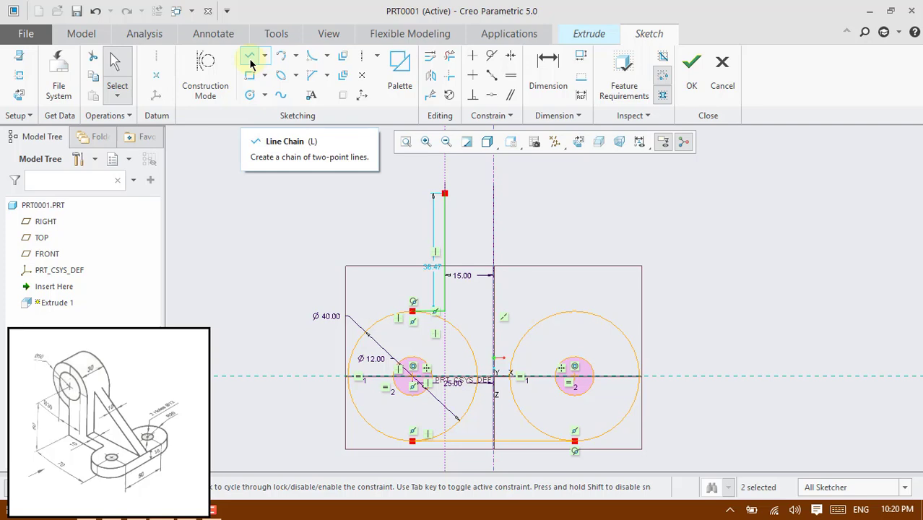
- Add a horizontal centerline dimensioned 70 above the base axis
left_click(362, 56)
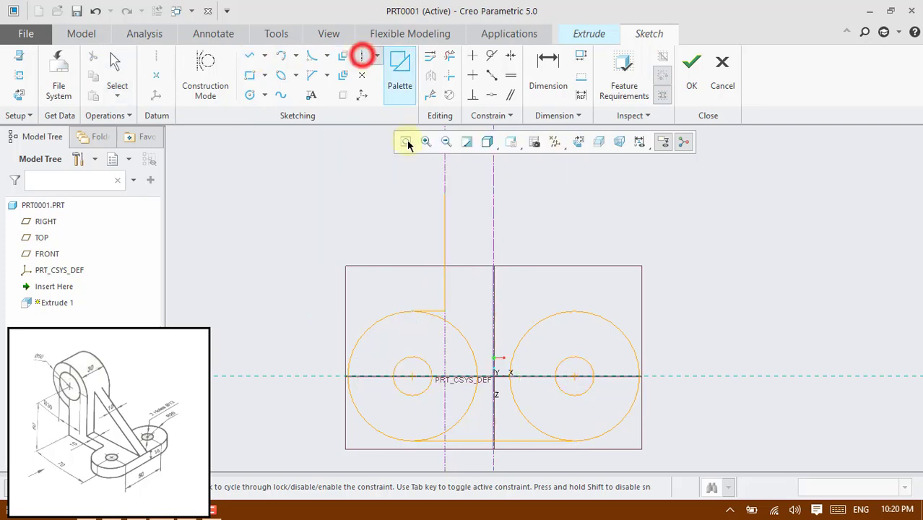
left_click(446, 191)
left_click(557, 196)
middle_click(556, 195)
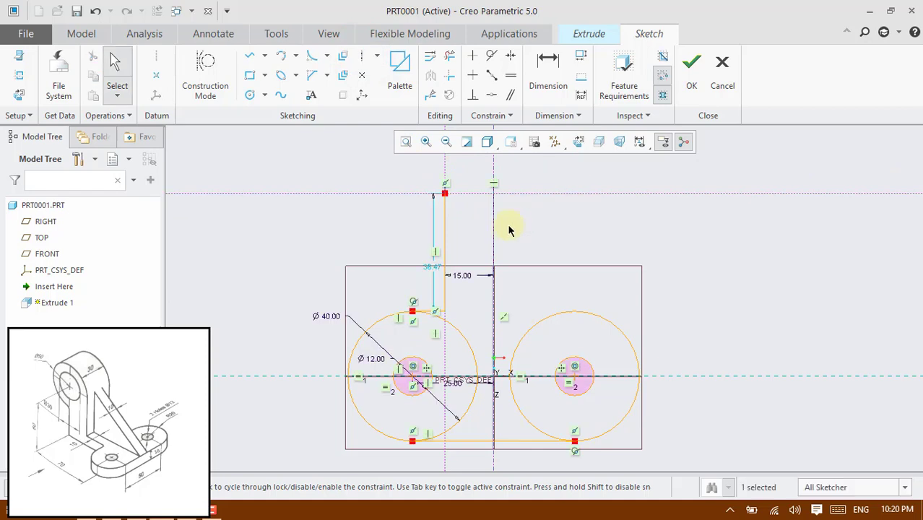
left_click(548, 72)
left_click(684, 194)
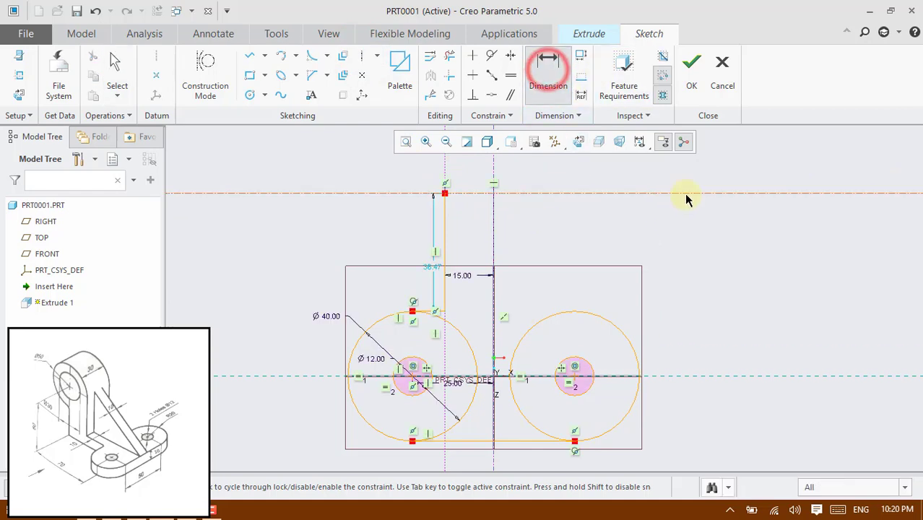
left_click(704, 376)
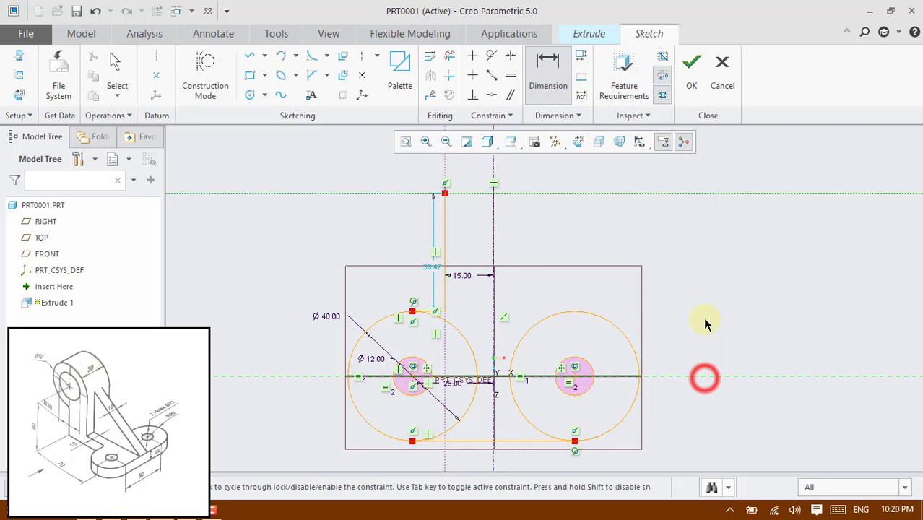
middle_click(701, 309)
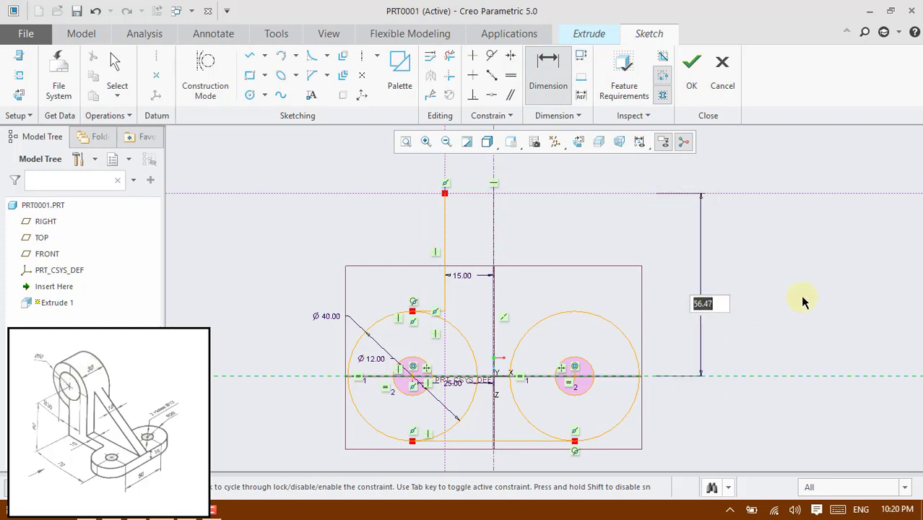
type("70")
key("Return")
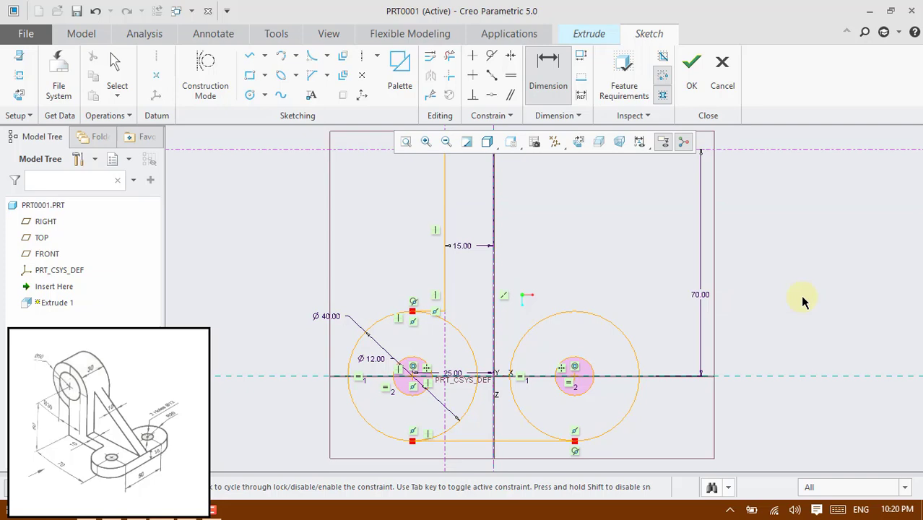
left_click(405, 142)
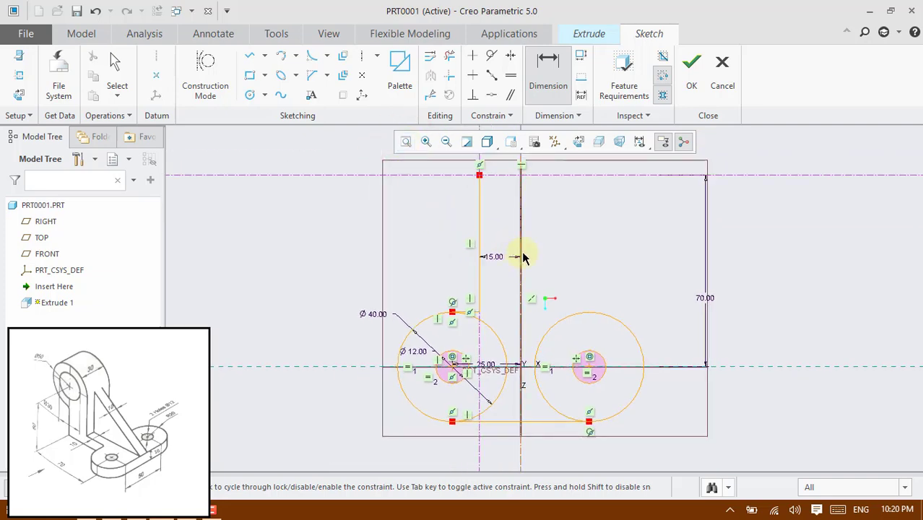
middle_click(563, 251)
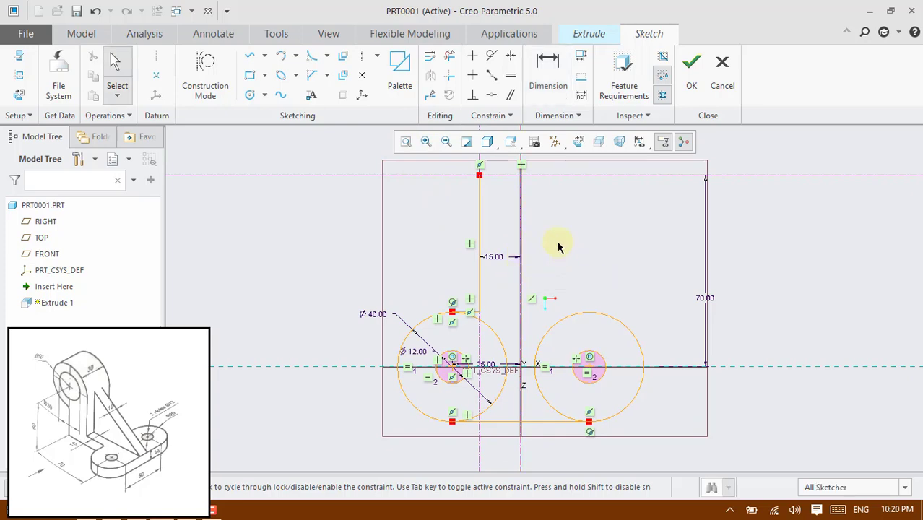
- Mirror the upright's vertical and short horizontal lines across the vertical centerline
left_click(481, 247)
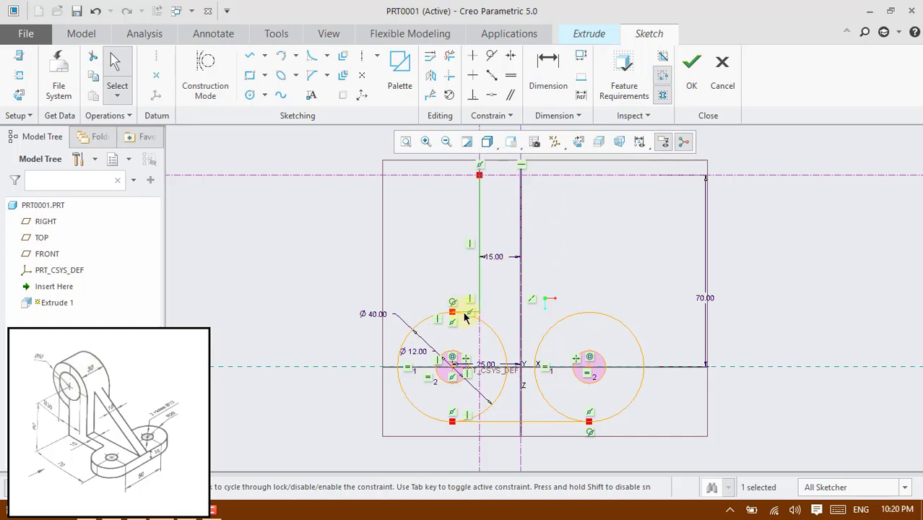
scroll(464, 312, "up", 5)
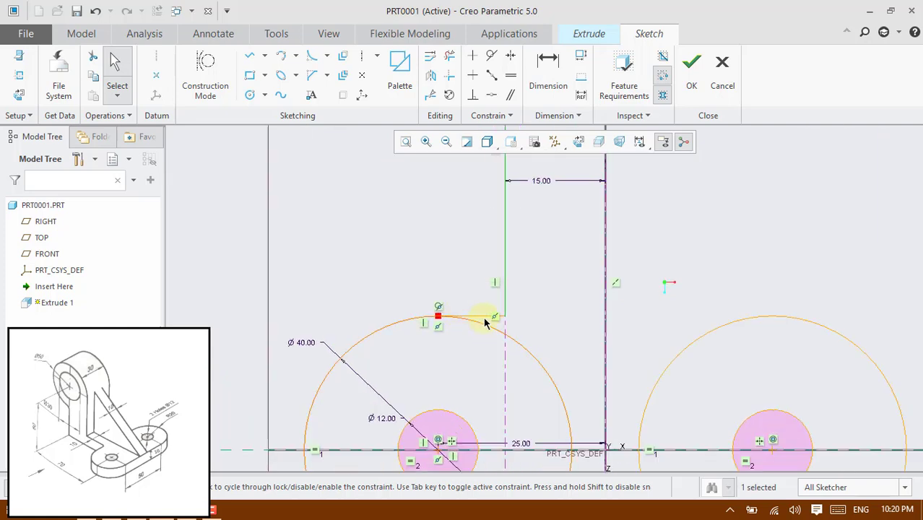
left_click(483, 317, "ctrl")
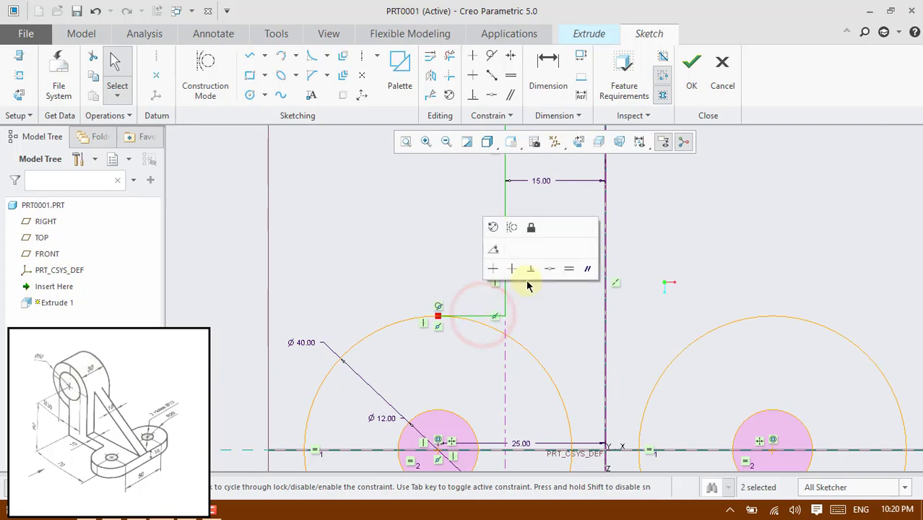
scroll(606, 329, "down", 1)
scroll(607, 328, "down", 3)
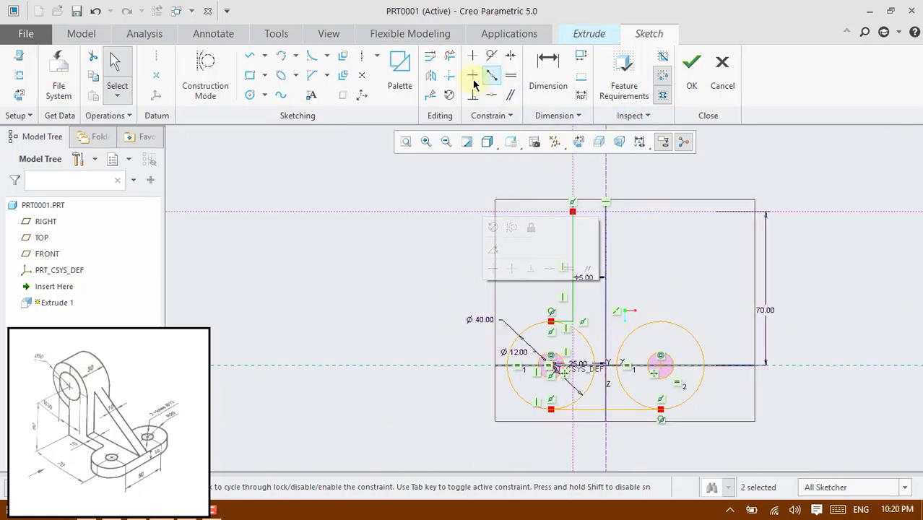
left_click(430, 76)
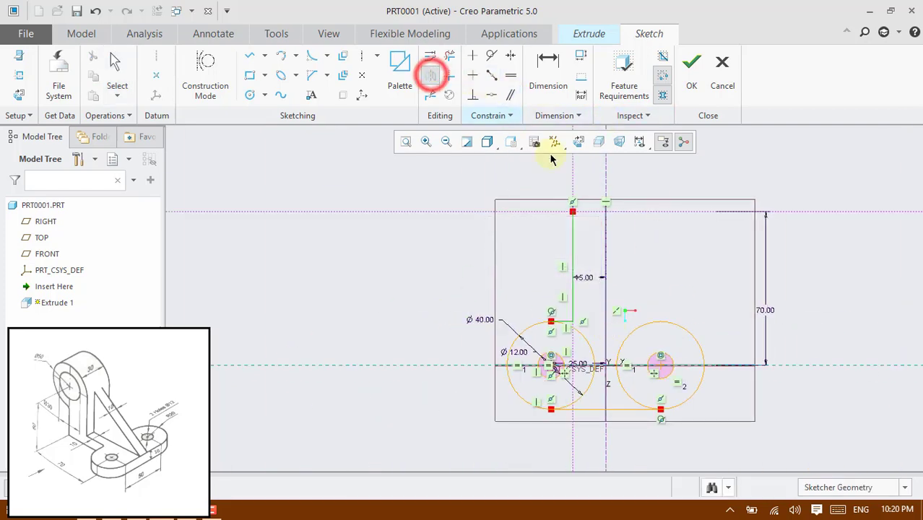
left_click(605, 182)
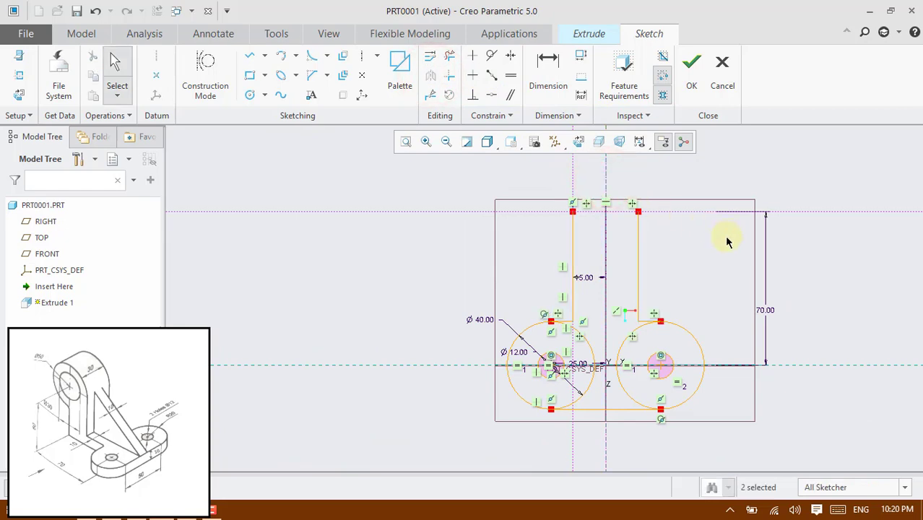
- Draw a line across the top joining the two upright edges
left_click(250, 57)
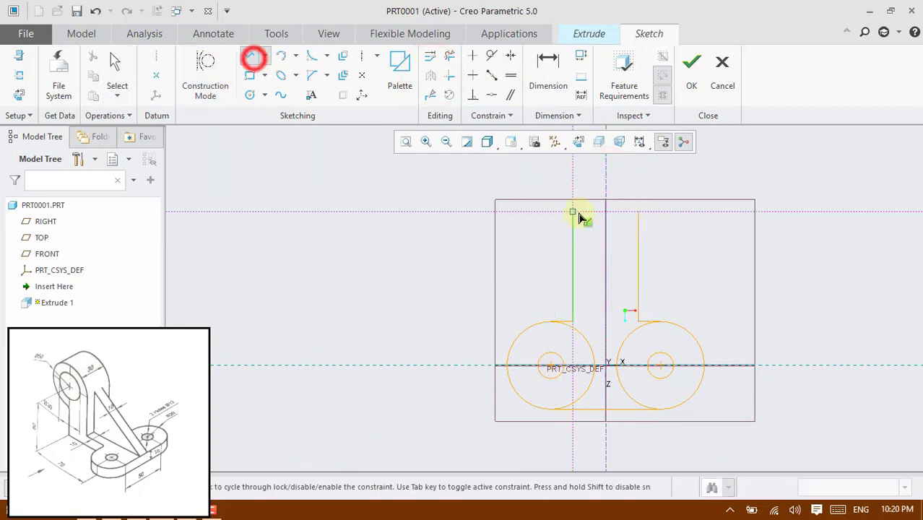
left_click(576, 211)
left_click(637, 212)
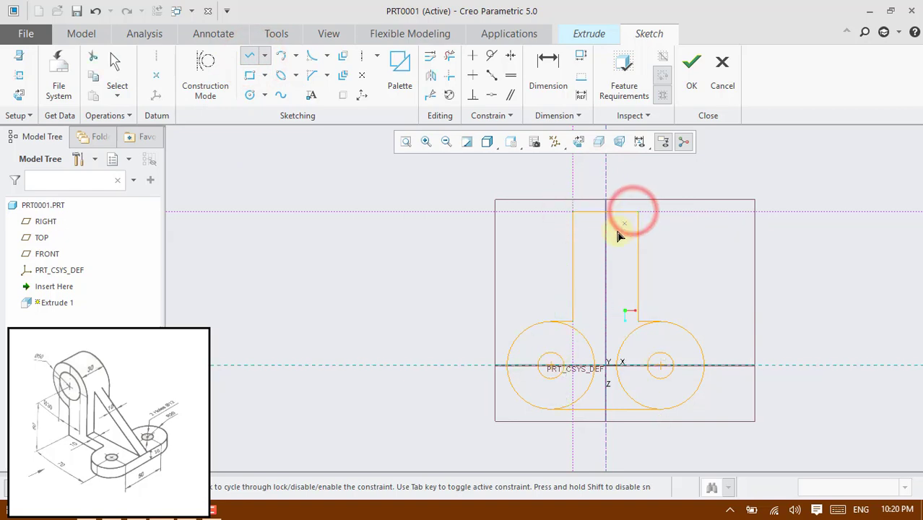
- Trim the inner and leftover Ø40 circle arcs, then retry the lost license
left_click(449, 57)
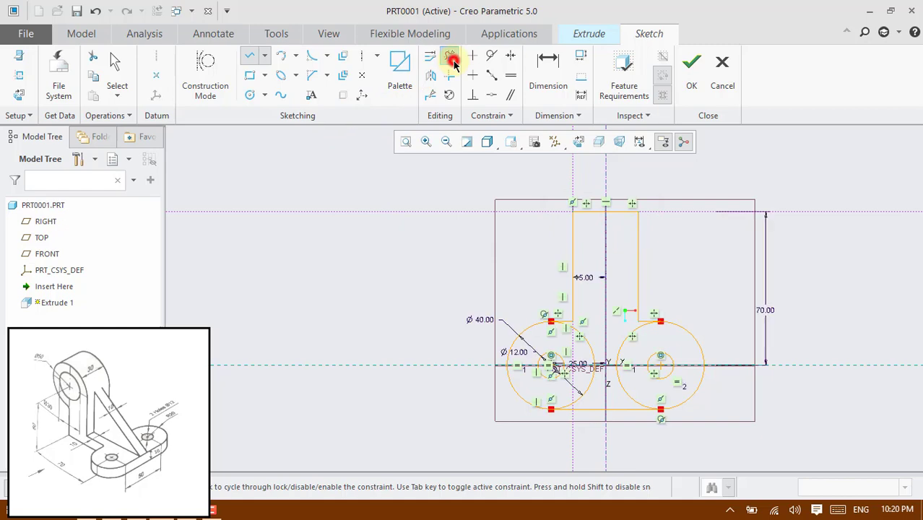
left_click(584, 337)
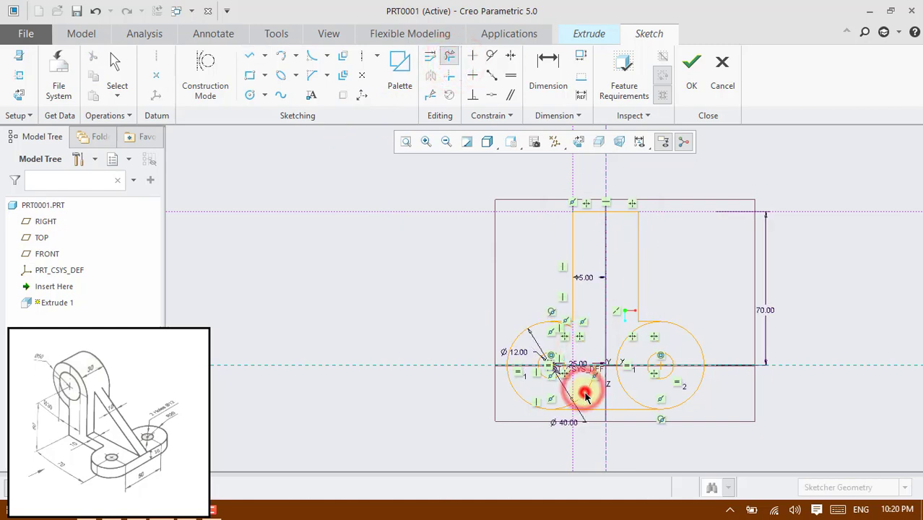
mouse_move(584, 394)
left_mouse_down()
mouse_move(569, 409)
mouse_move(567, 402)
left_mouse_up()
left_click(641, 403)
left_click(622, 341)
left_click(571, 326)
middle_click(597, 345)
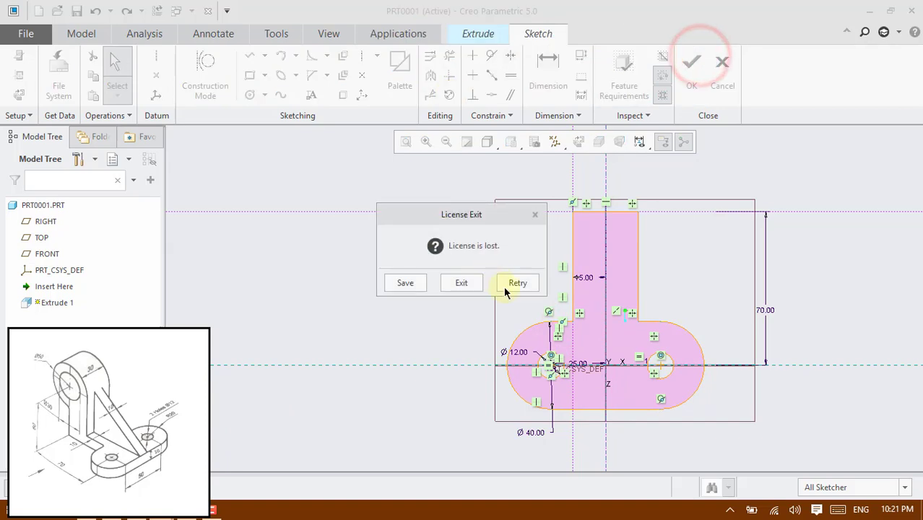
left_click(519, 282)
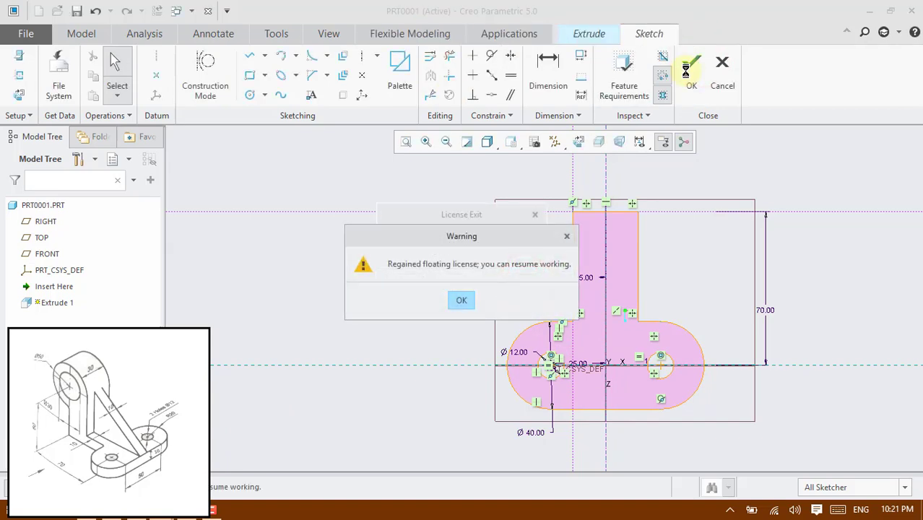
- Extrude the base profile 10 deep, refit and orbit to an isometric view, picking the base's front face
left_click(688, 71)
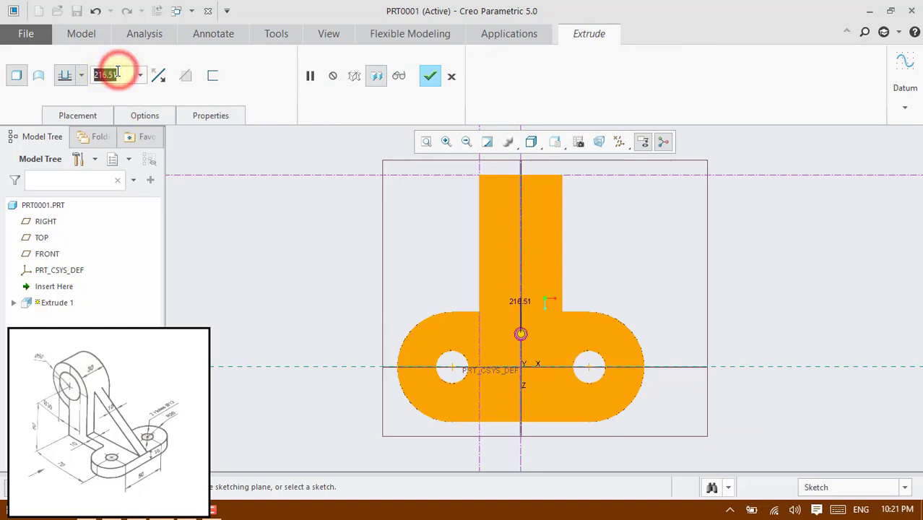
type("10")
key("Return")
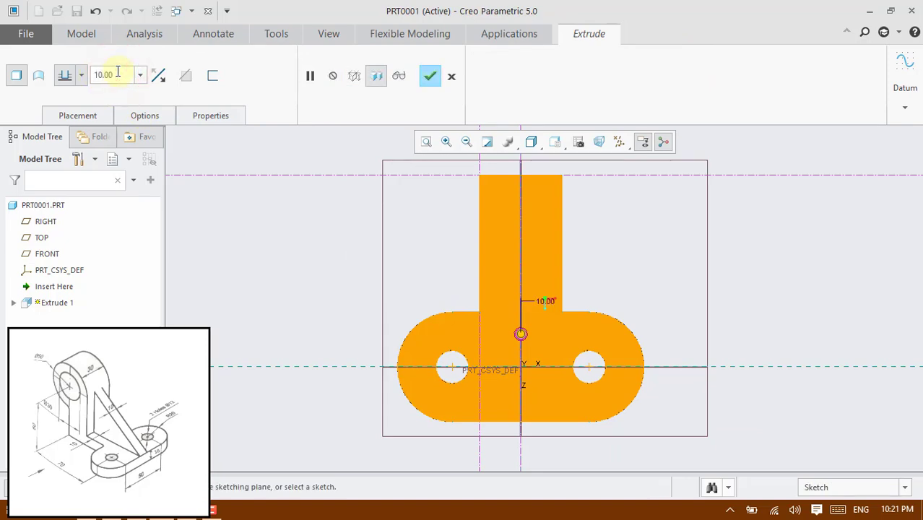
left_click(431, 76)
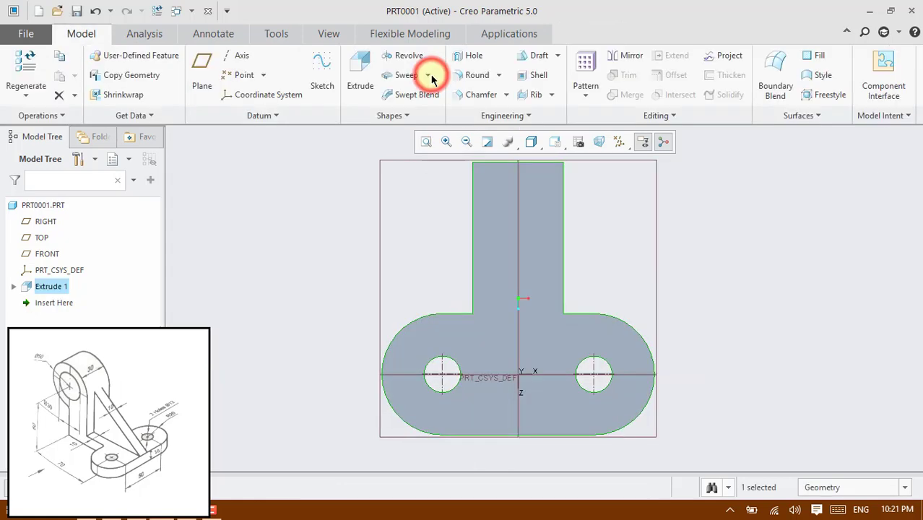
left_click(426, 141)
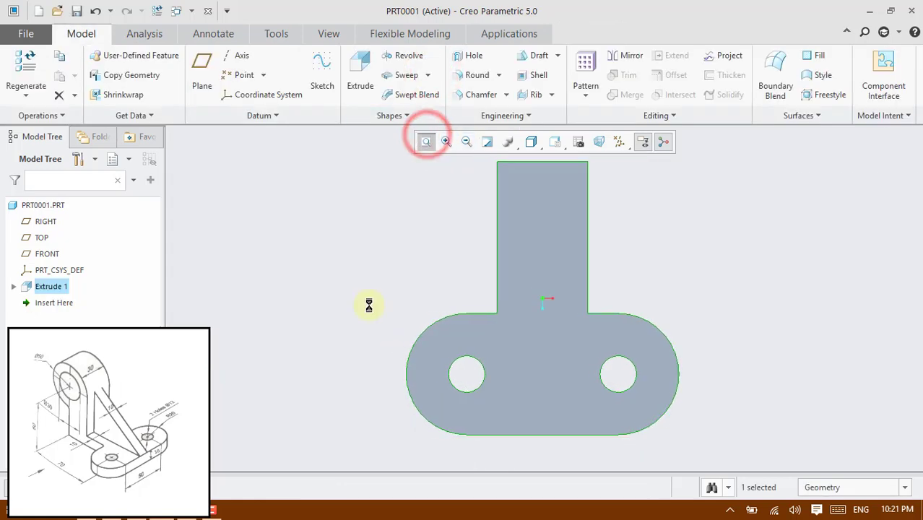
mouse_move(370, 313)
middle_mouse_down()
mouse_move(363, 338)
mouse_move(338, 282)
mouse_move(384, 276)
mouse_move(373, 274)
middle_mouse_up()
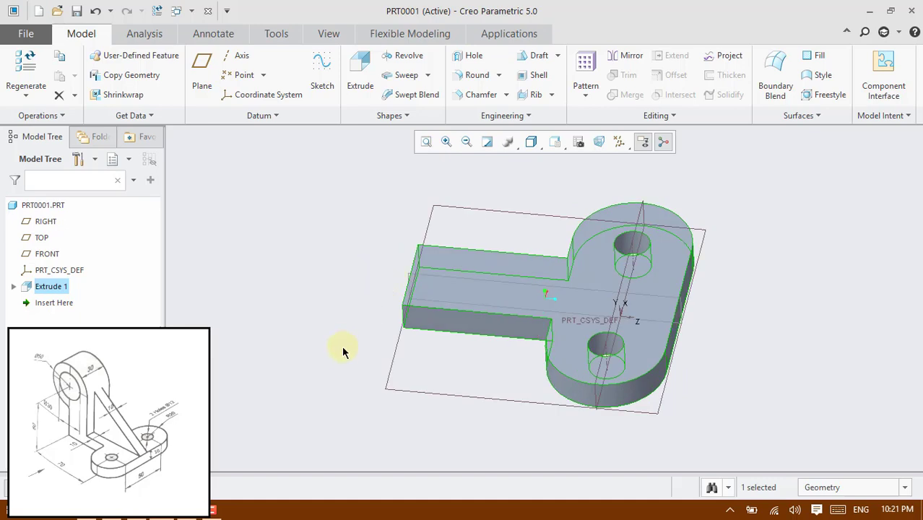
left_click(427, 312)
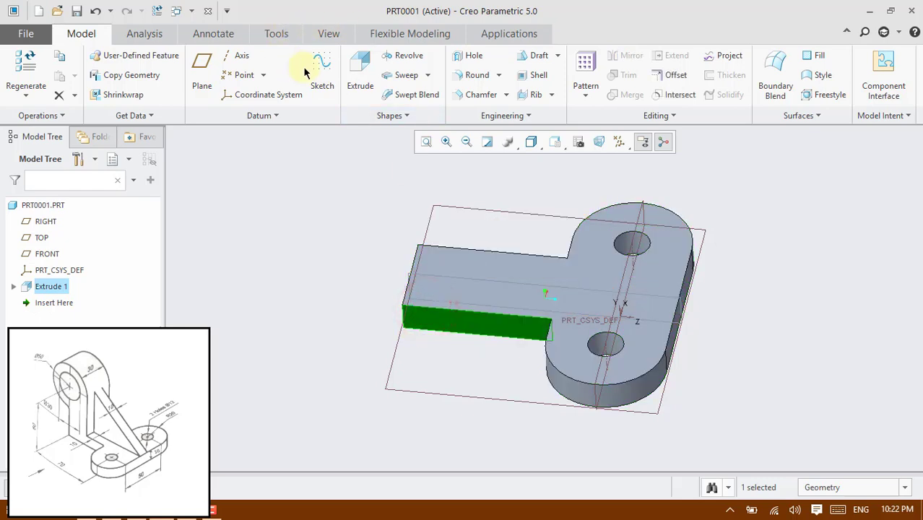
- Start Extrude 2 on the selected face and add the base's left end face as a sketch reference
left_click(363, 62)
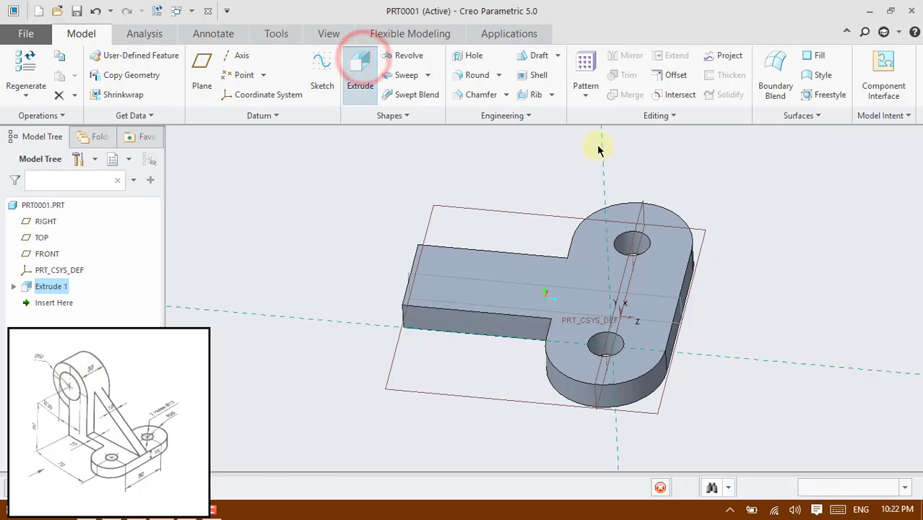
left_click(575, 141)
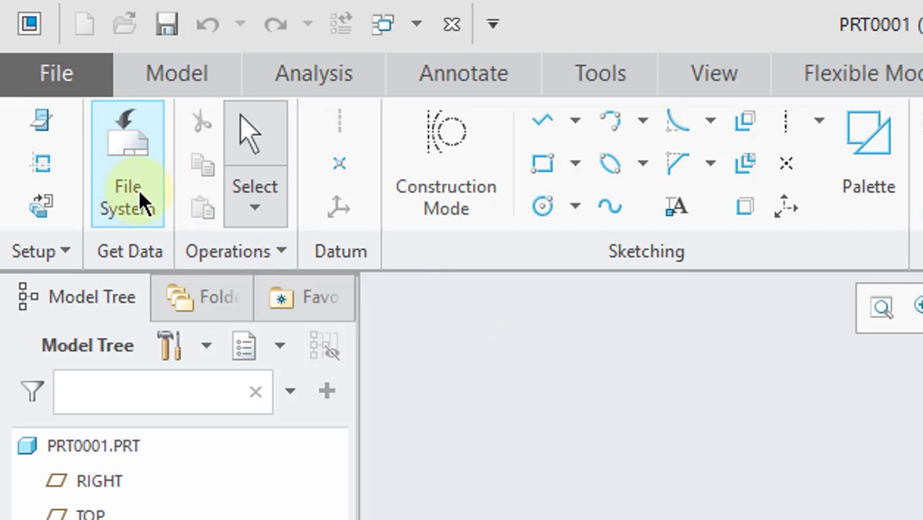
left_click(51, 164)
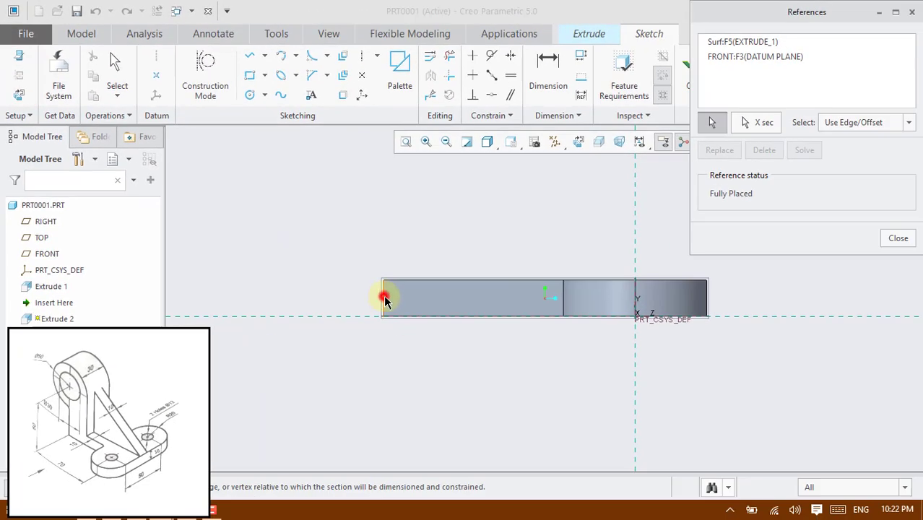
left_click(383, 299)
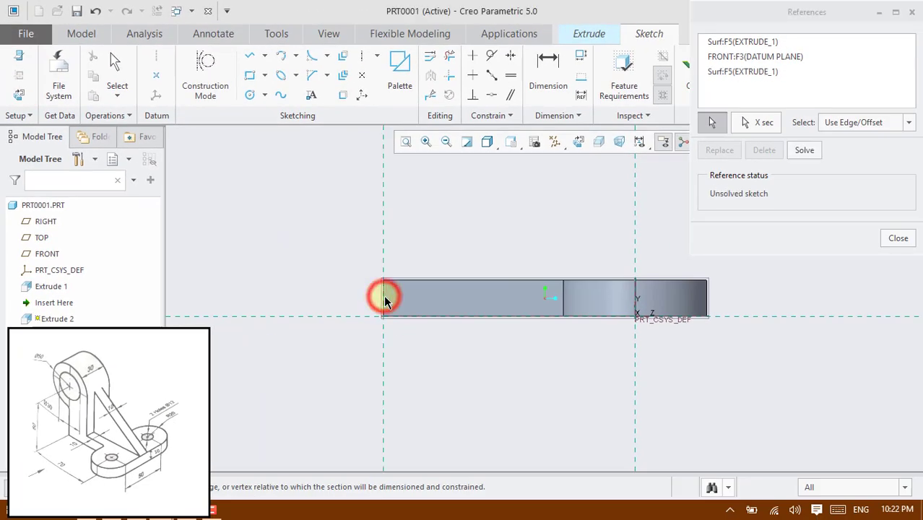
left_click(896, 237)
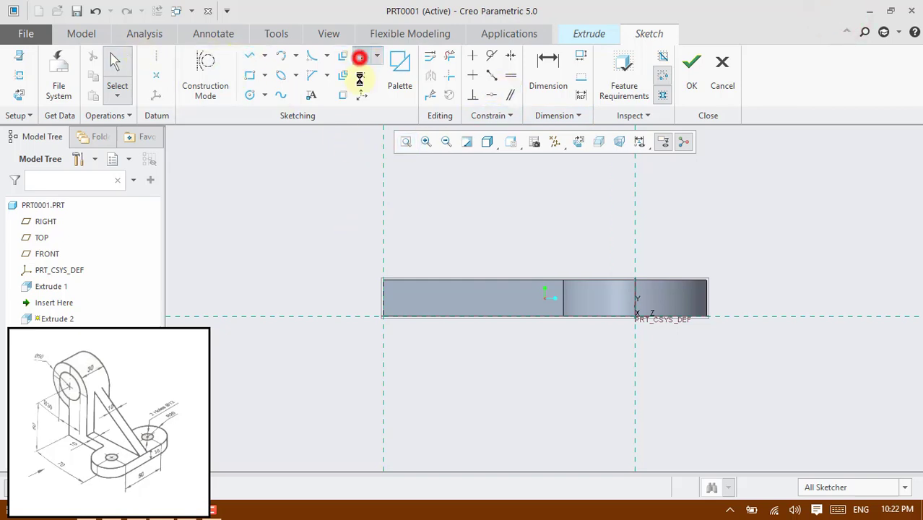
- Regain the license and add a horizontal centerline 60 above the base
left_click(521, 283)
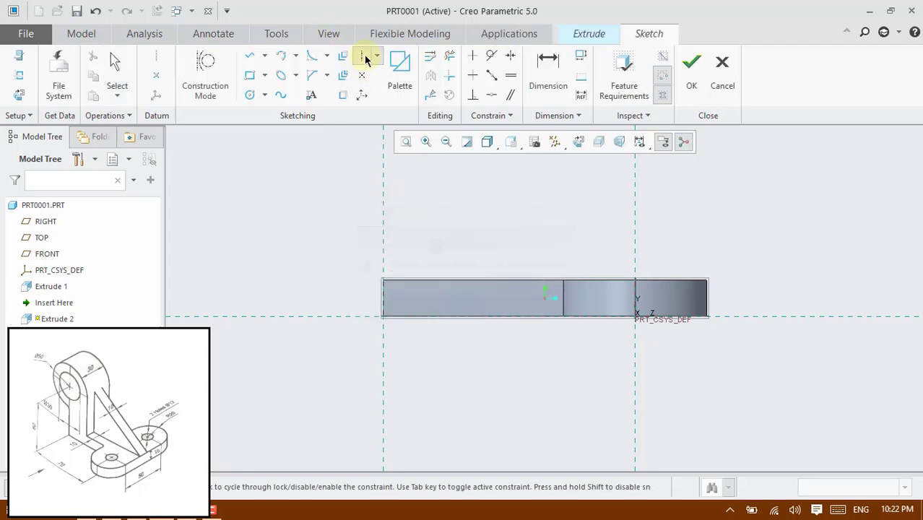
left_click(382, 167)
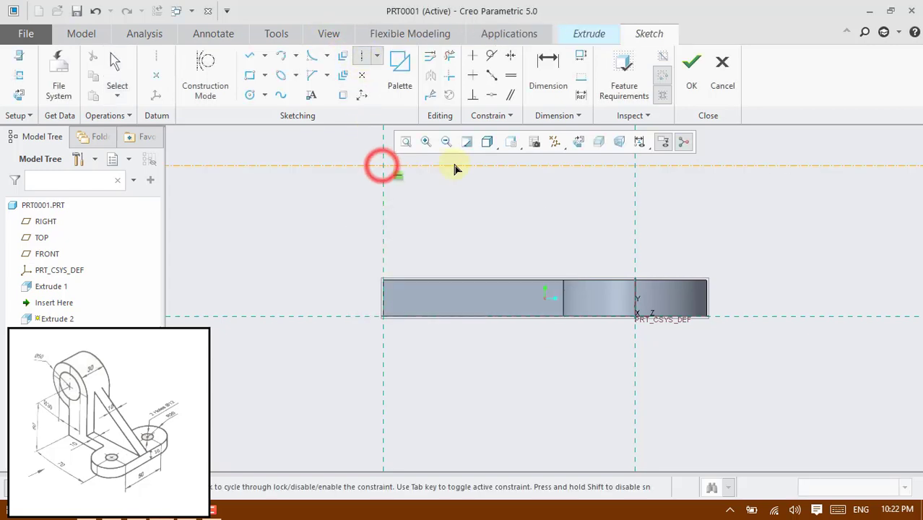
left_click(543, 58)
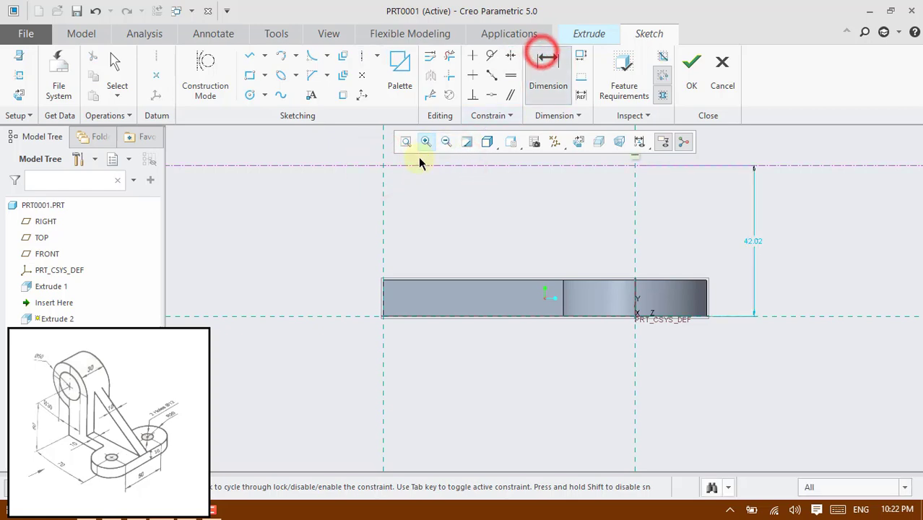
key("Escape")
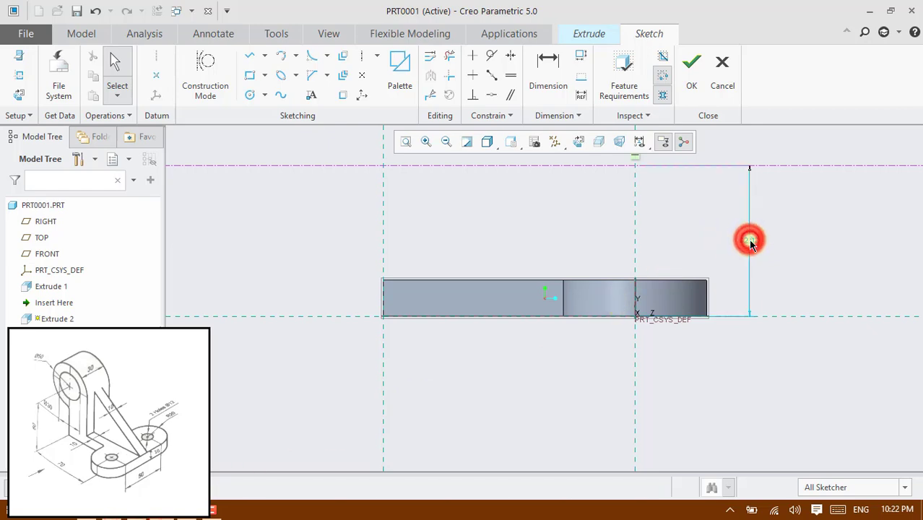
double_click(749, 241)
type("60")
key("Return")
left_click(405, 141)
left_click(445, 142)
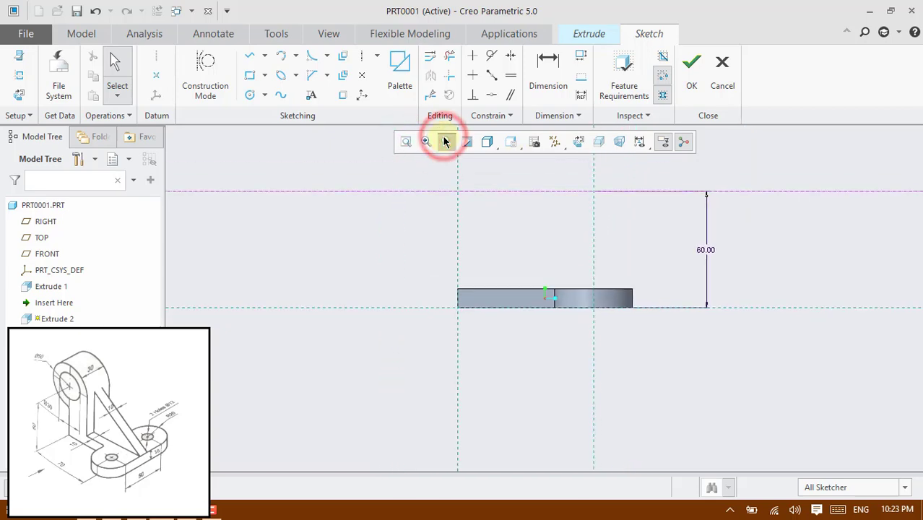
- Draw a Ø50 circle centred on the new centerline
left_click(250, 94)
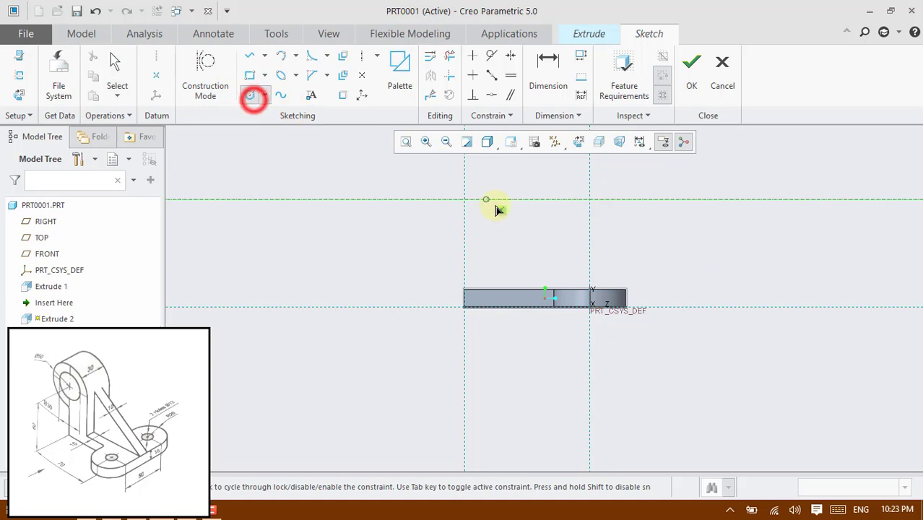
left_click(466, 199)
left_click(494, 226)
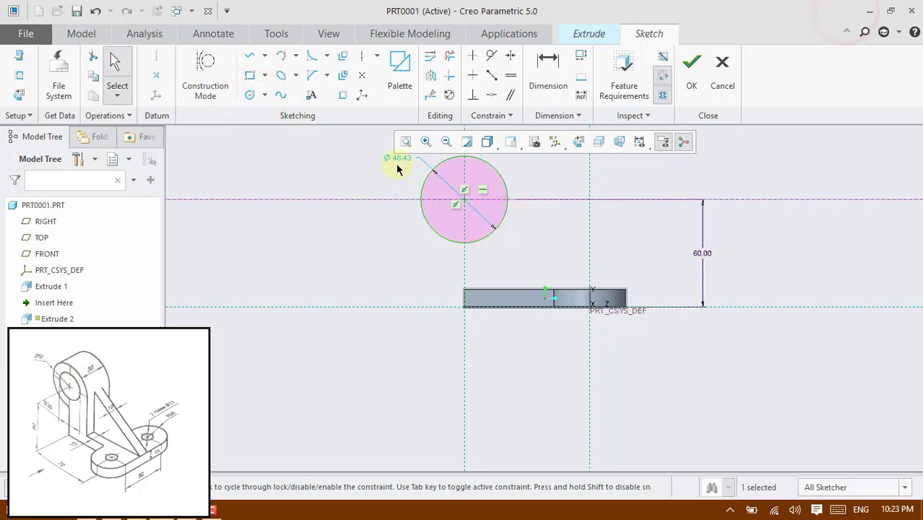
double_click(399, 158)
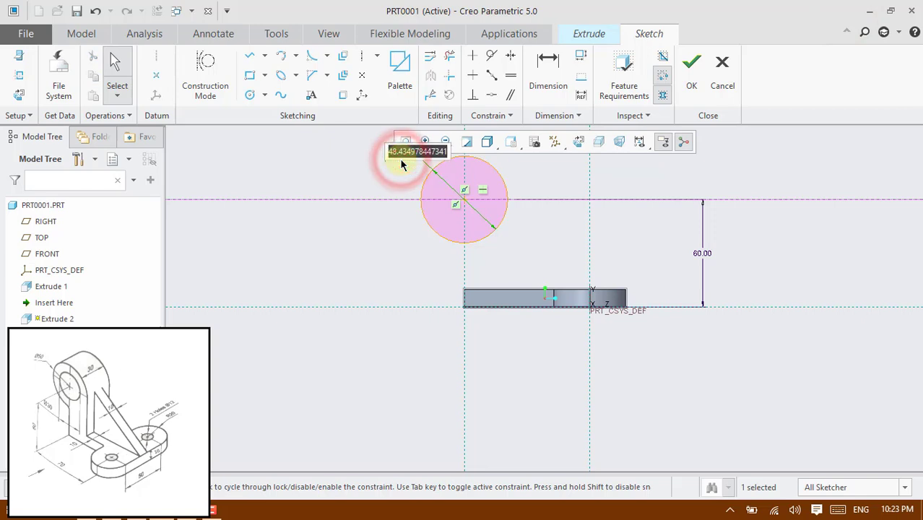
type("50")
key("Return")
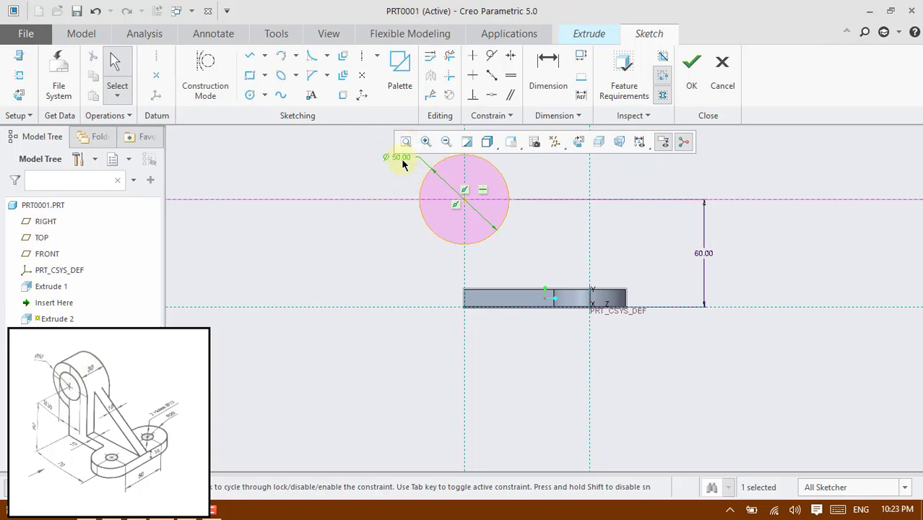
- Add a concentric circle inside it and set its diameter to 30
left_click(247, 97)
left_click(463, 199)
left_click(477, 207)
middle_click(473, 207)
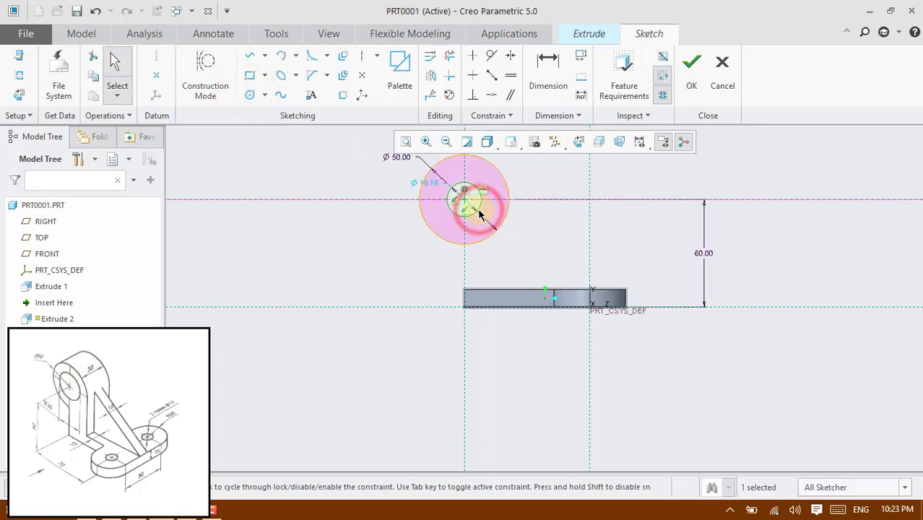
left_click(431, 186)
left_click(432, 187)
left_click(431, 190)
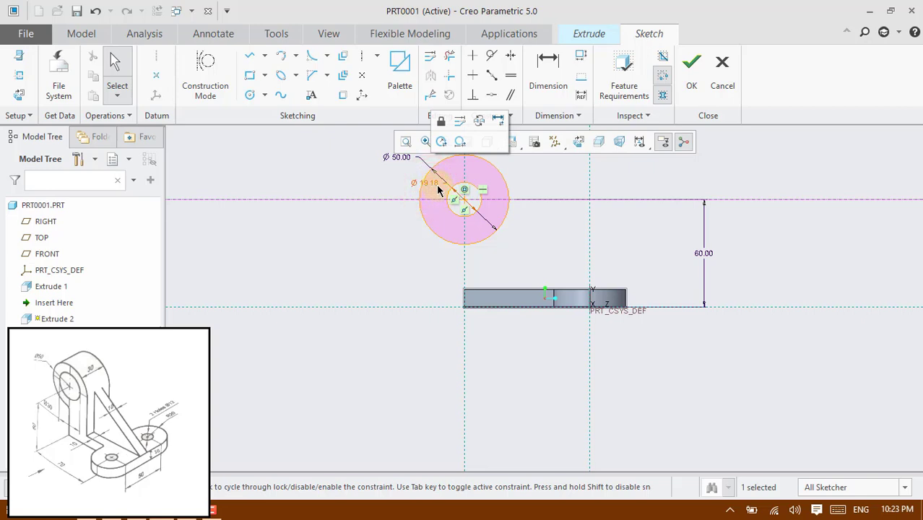
double_click(433, 187)
type("30")
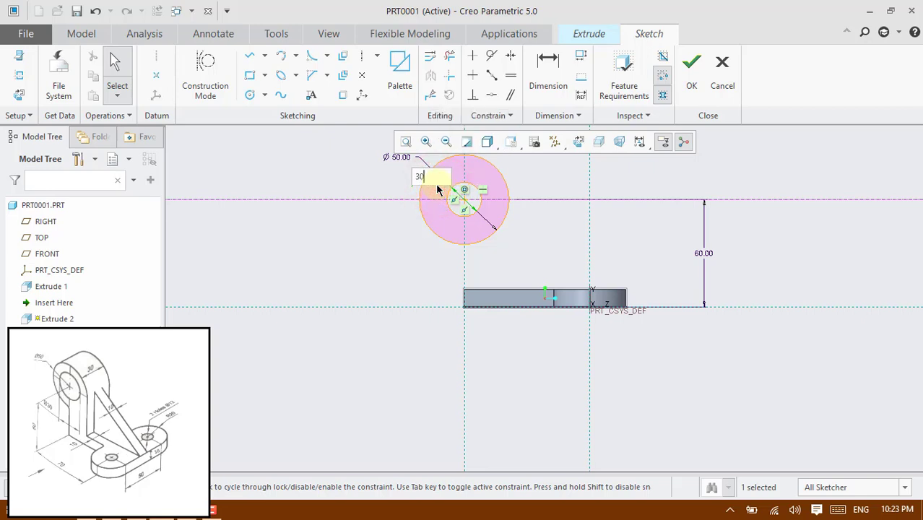
key("Return")
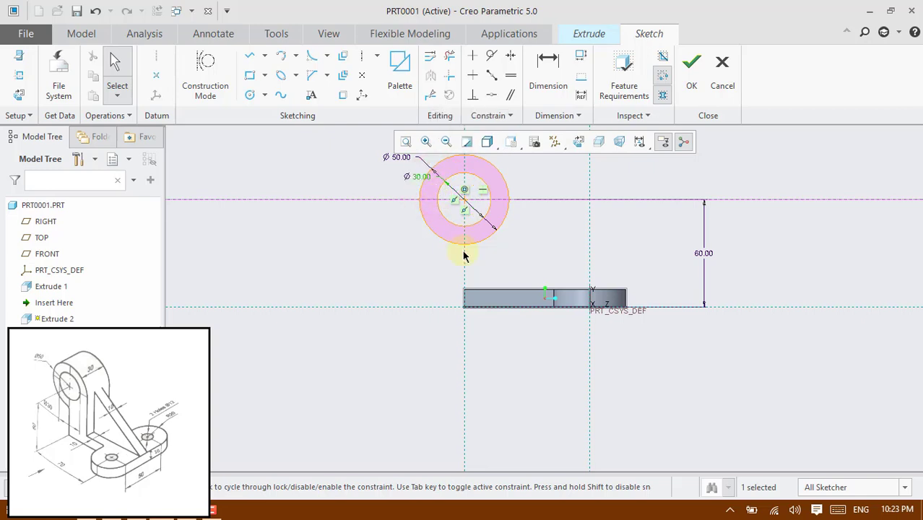
- Draw a line from the Ø50 circle's bottom down to the base top, recovering the lost license
left_click(249, 56)
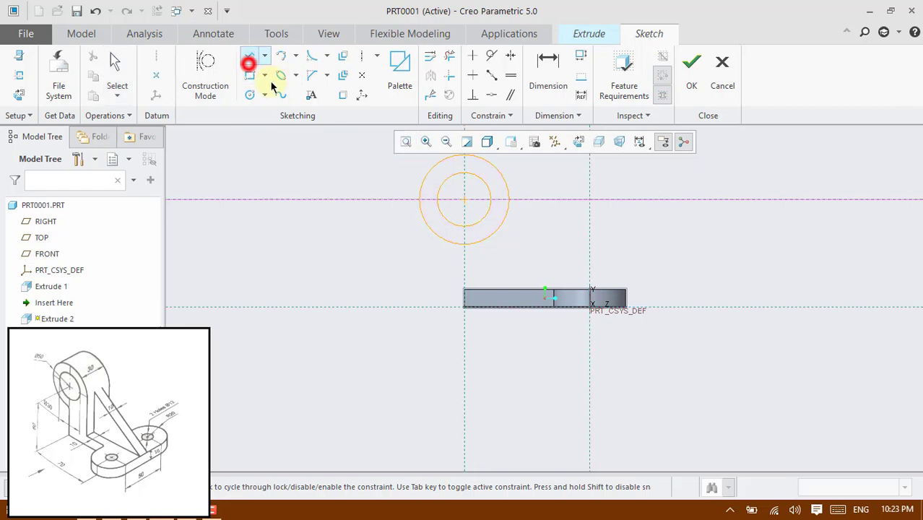
left_click(464, 244)
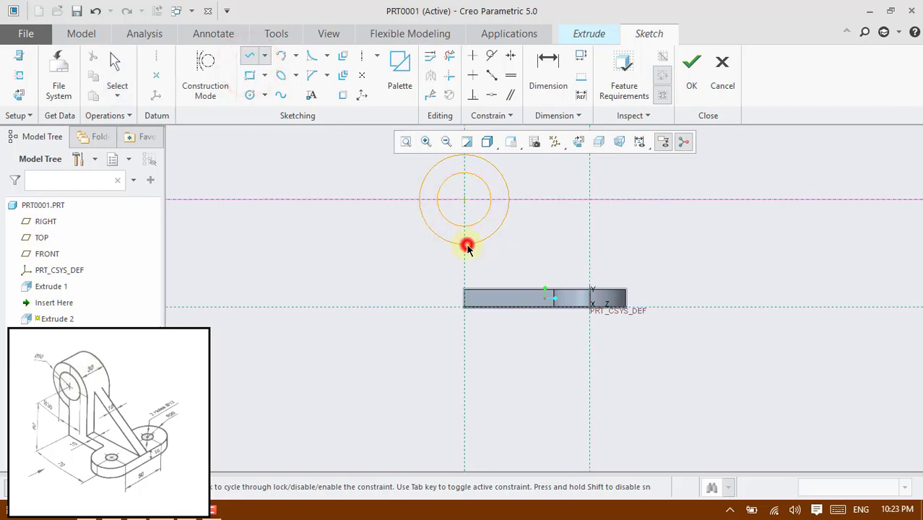
left_click(466, 291)
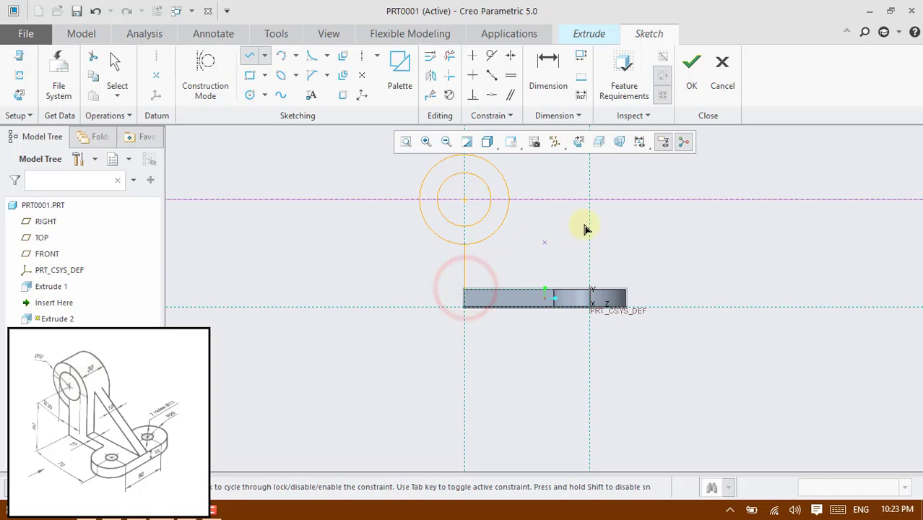
left_click(16, 81)
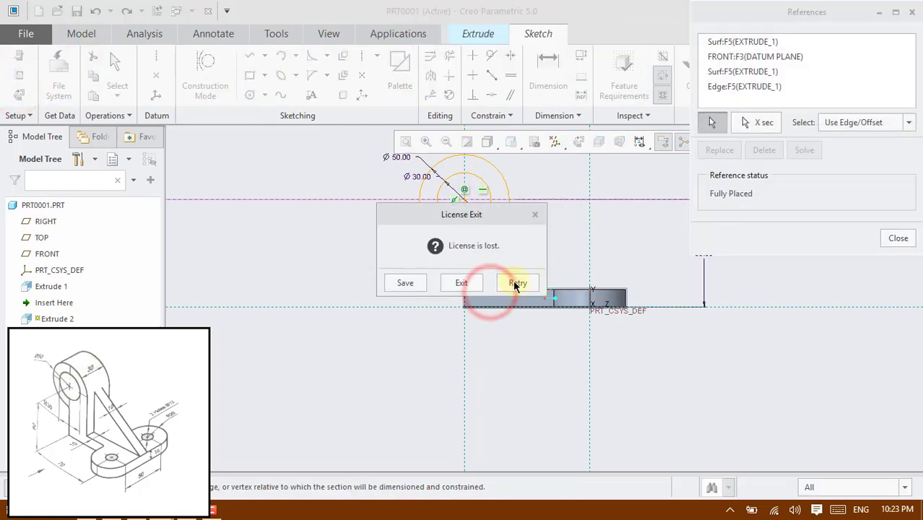
left_click(511, 282)
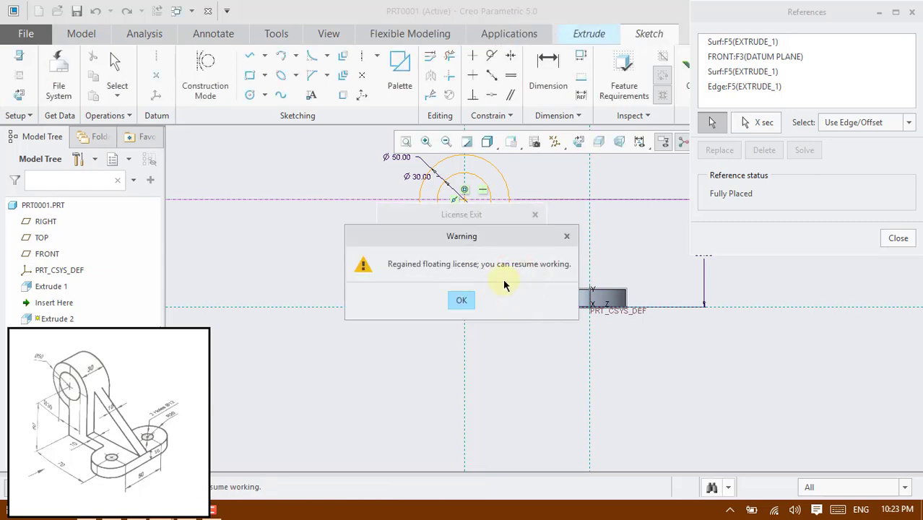
key("Return")
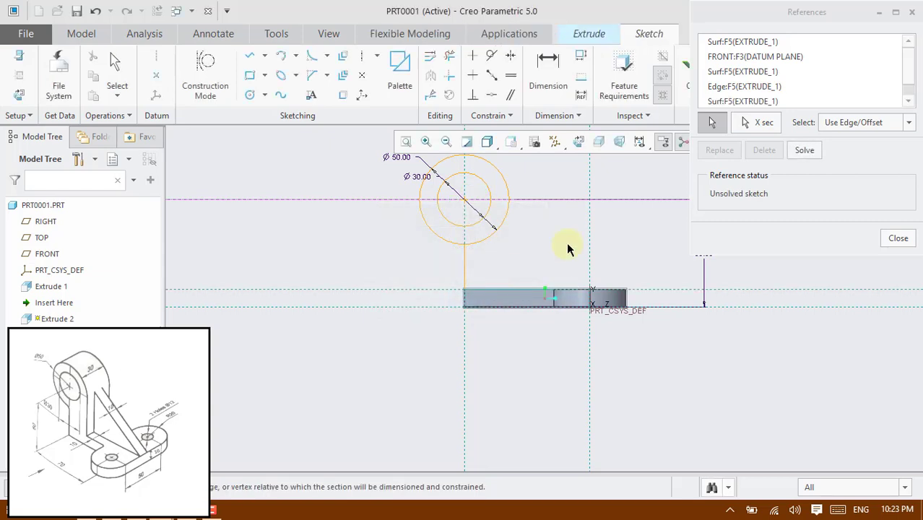
left_click(889, 238)
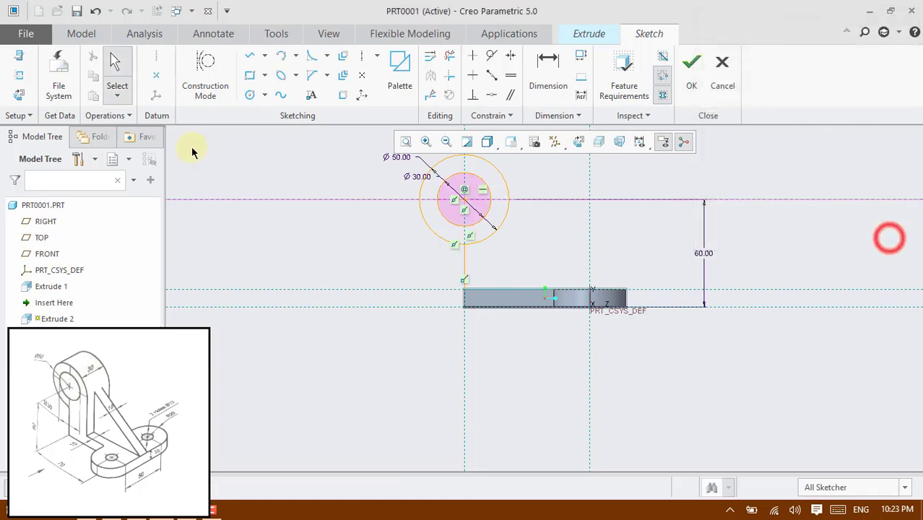
- Draw a line chain from the circle's right side down to the base top and back along it
left_click(249, 55)
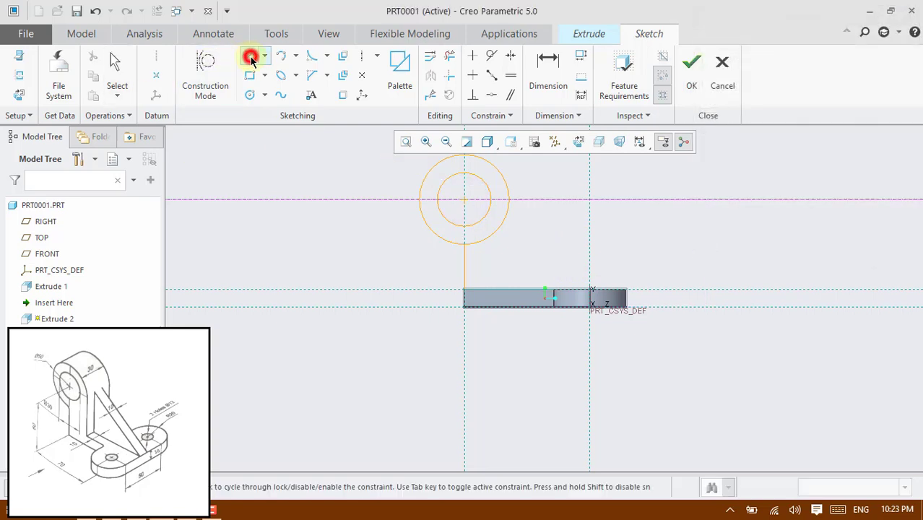
left_click(507, 201)
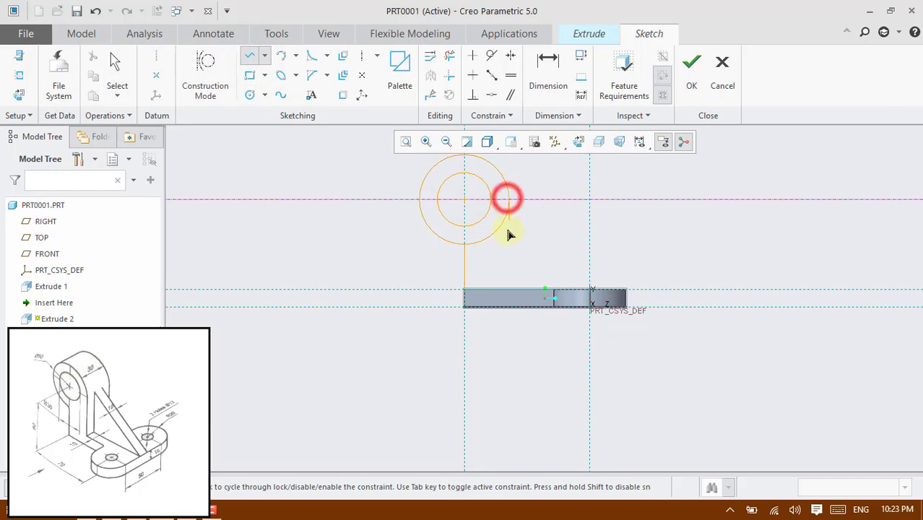
left_click(506, 289)
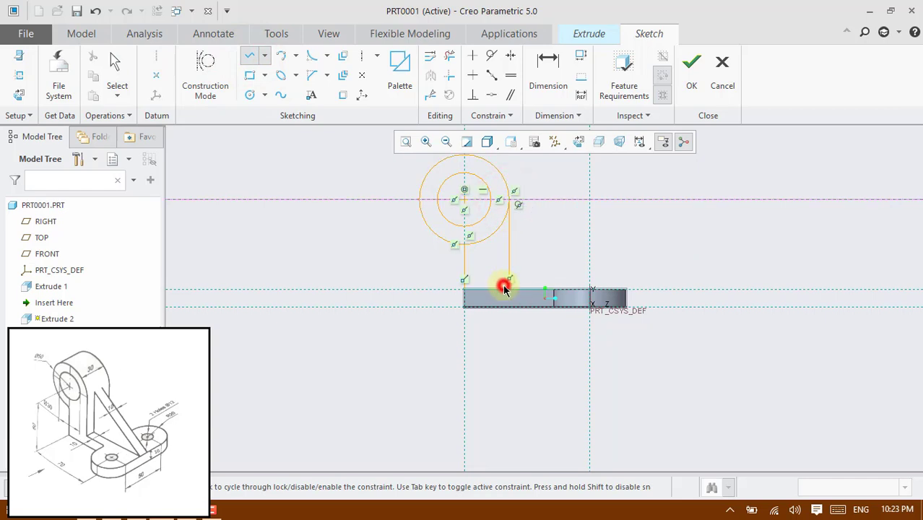
left_click(464, 290)
middle_click(448, 284)
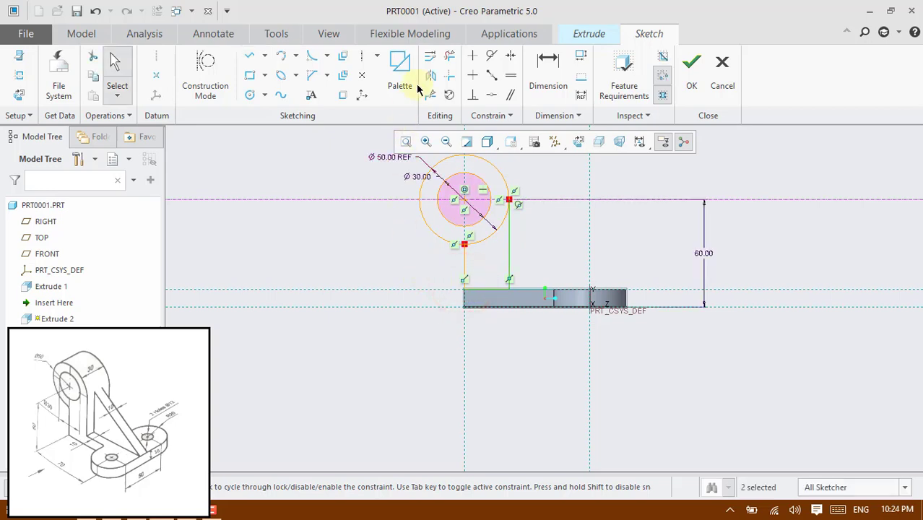
- Trim away the outer circle's lower-right arc with Delete Segment
left_click(448, 60)
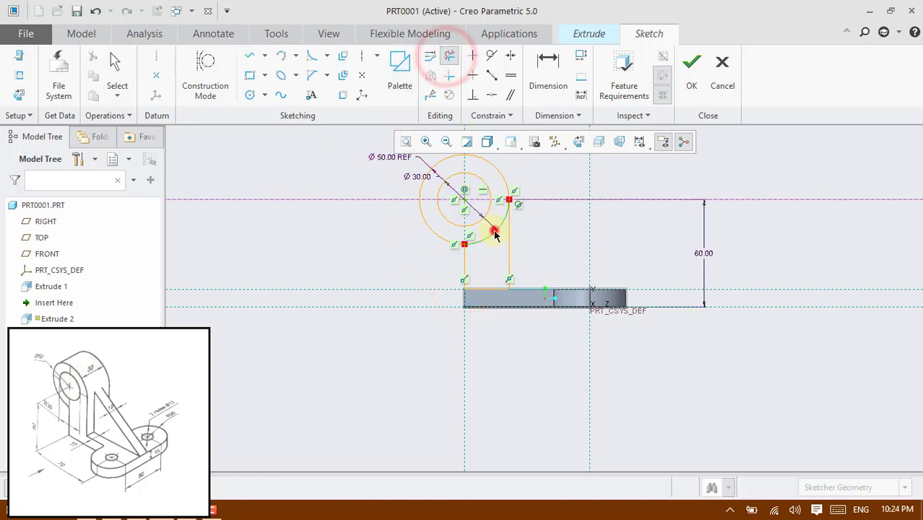
left_click(494, 233)
middle_click(494, 234)
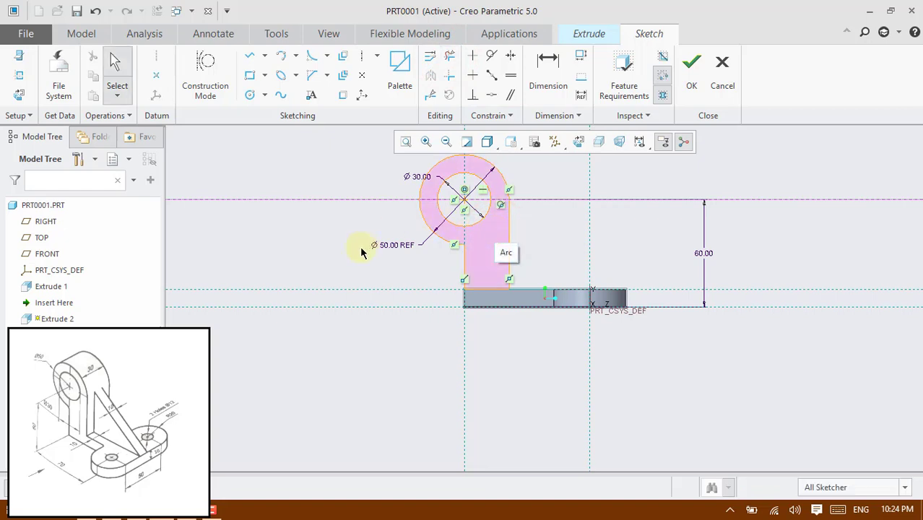
- Accept the plate sketch and finish the upright plate extrusion
left_click(686, 66)
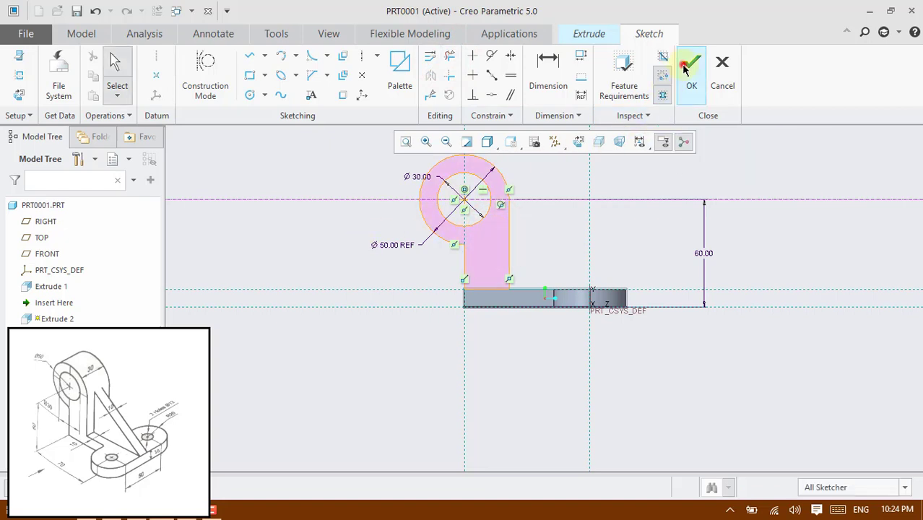
middle_click(580, 232)
key("ctrl+d")
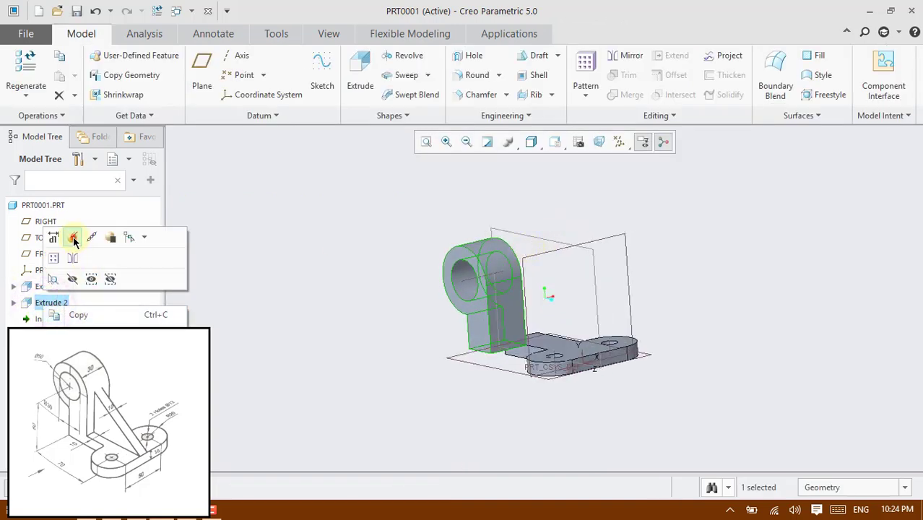
- Redefine Extrude 2 to extrude in the opposite direction with depth 30
left_click(72, 236)
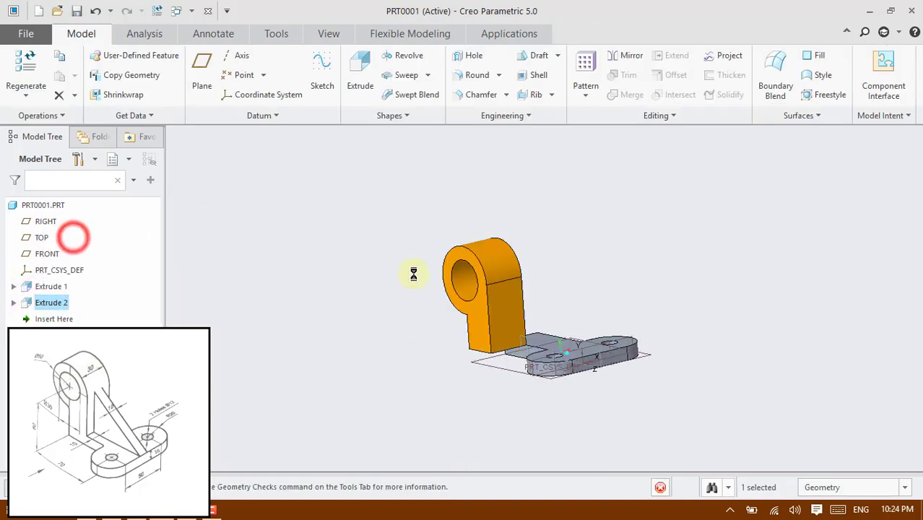
left_click(488, 303)
left_click(117, 72)
type("30")
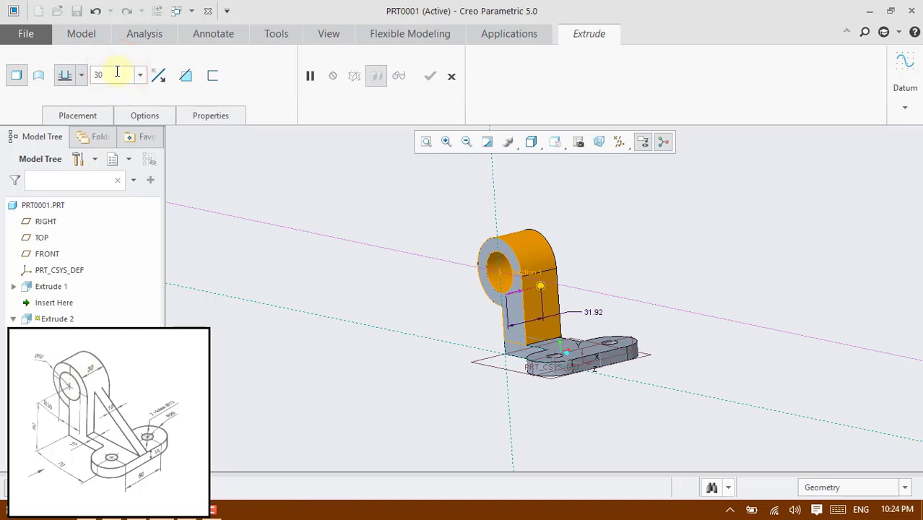
key("Return")
scroll(640, 232, "down", 1)
scroll(640, 231, "up", 2)
scroll(640, 232, "down", 3)
scroll(640, 231, "down", 2)
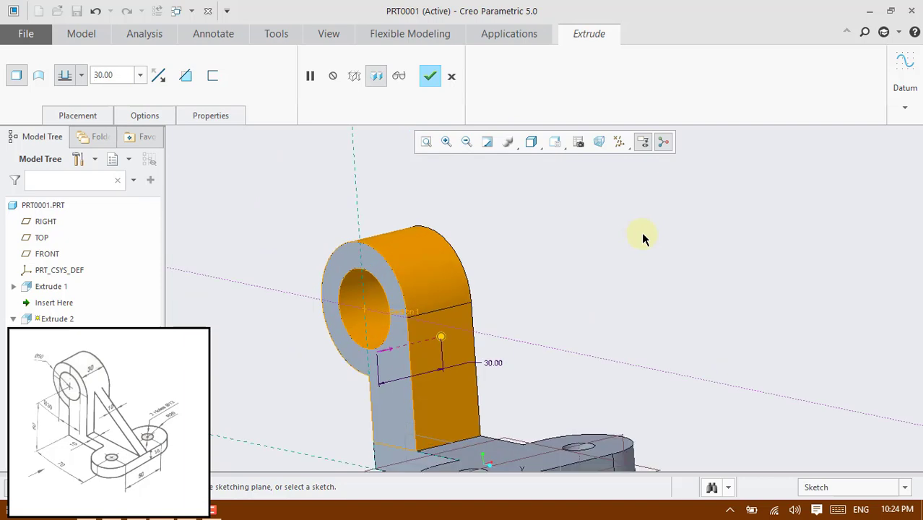
scroll(630, 292, "up", 2)
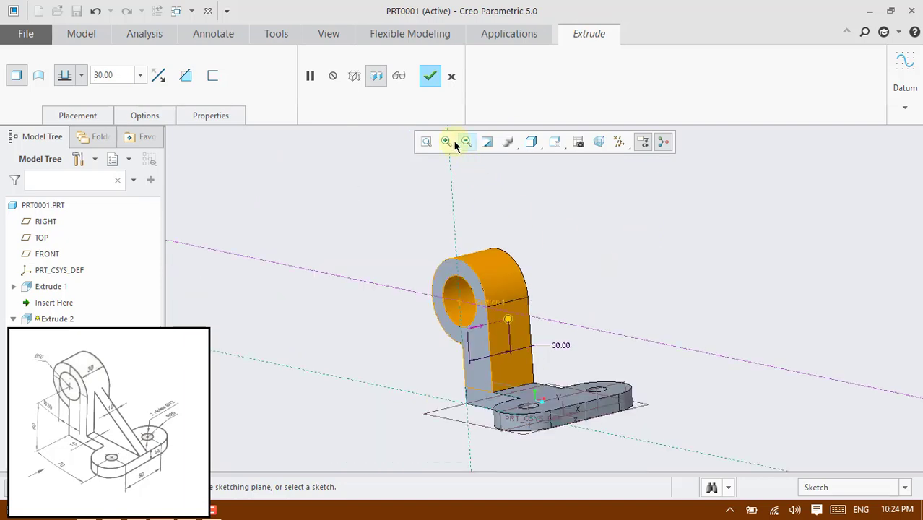
left_click(431, 78)
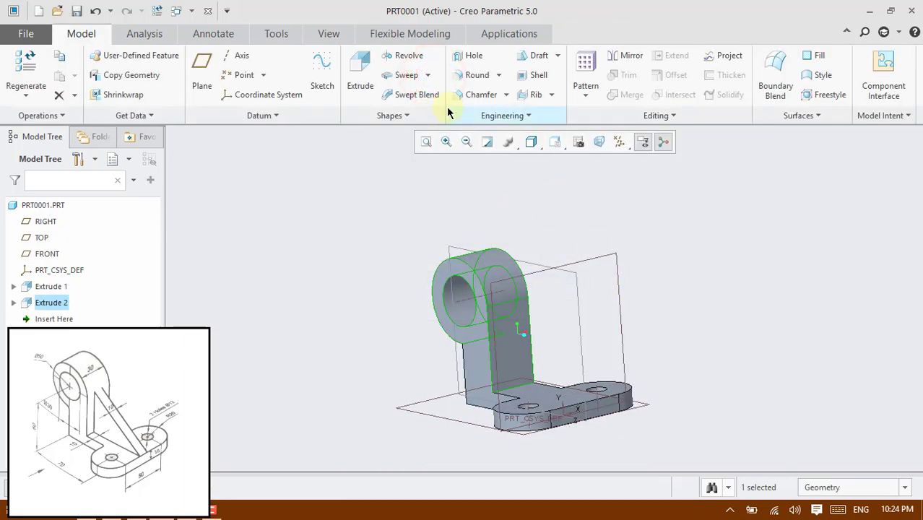
- Start an extrusion on the RIGHT datum plane and orient its sketch face-on, recovering the license
left_click(425, 143)
mouse_move(656, 326)
middle_mouse_down()
mouse_move(696, 318)
mouse_move(672, 336)
middle_mouse_up()
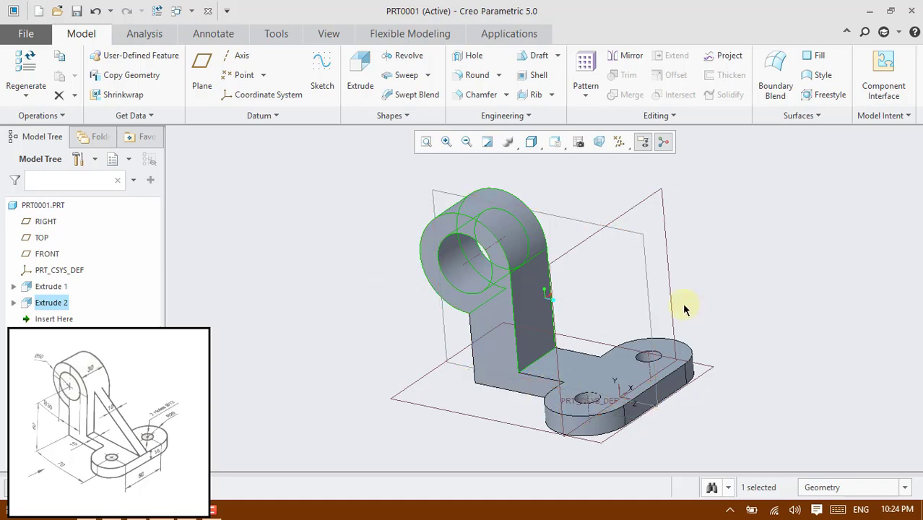
left_click(635, 235)
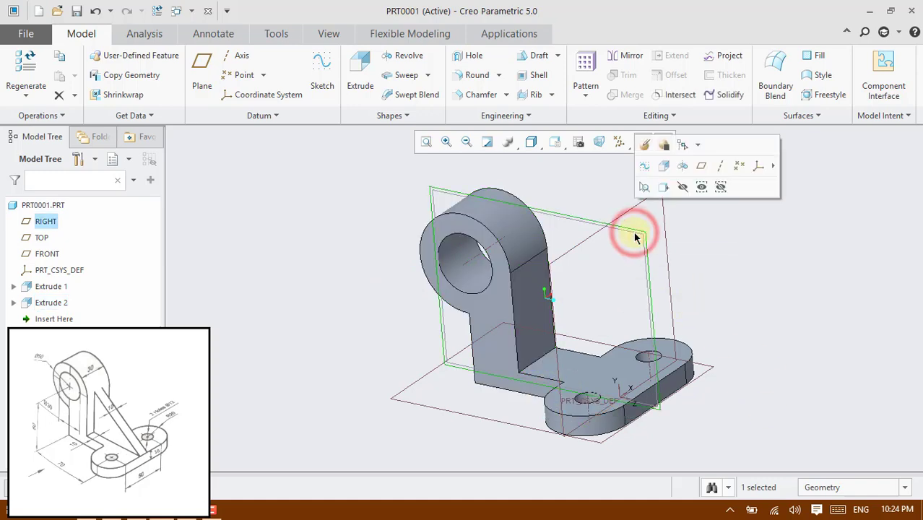
left_click(350, 70)
left_click(506, 287)
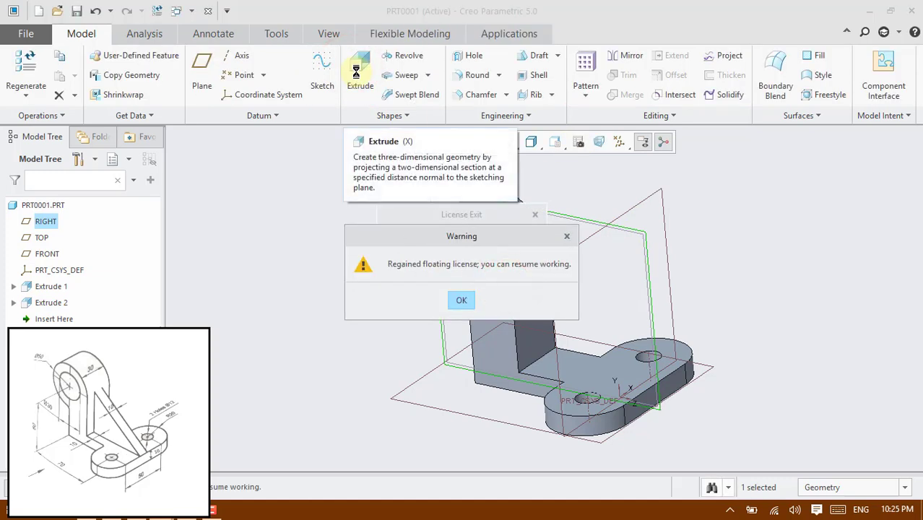
key("Return")
left_click(577, 143)
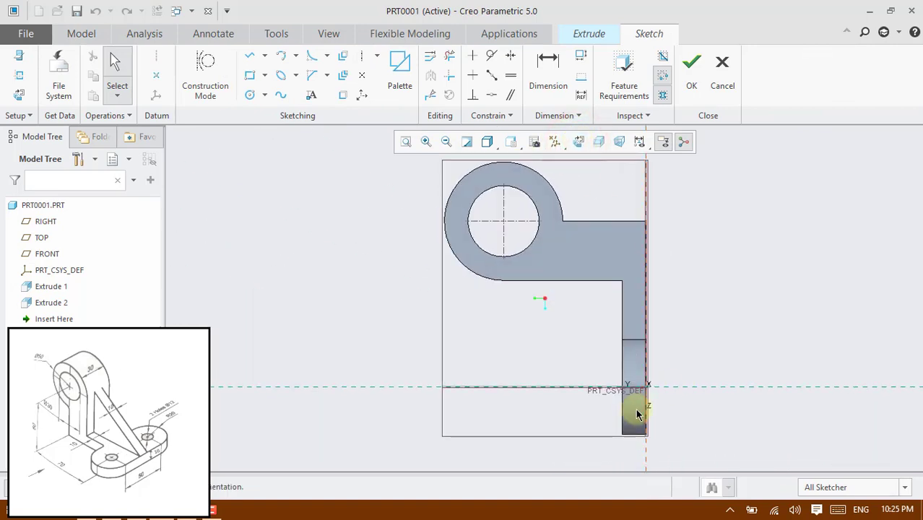
- Add an Extrude 1 base surface and the Extrude 2 inner corner vertex as sketch references
left_click(18, 79)
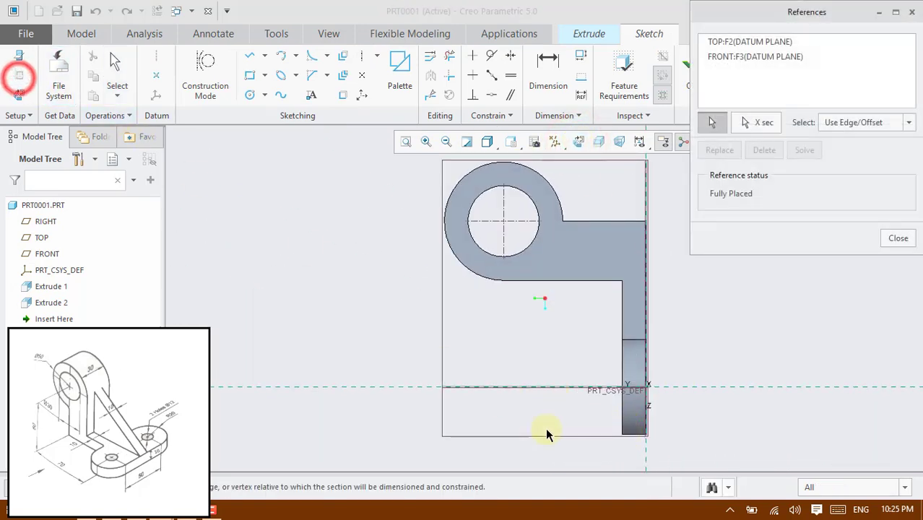
left_click(635, 433)
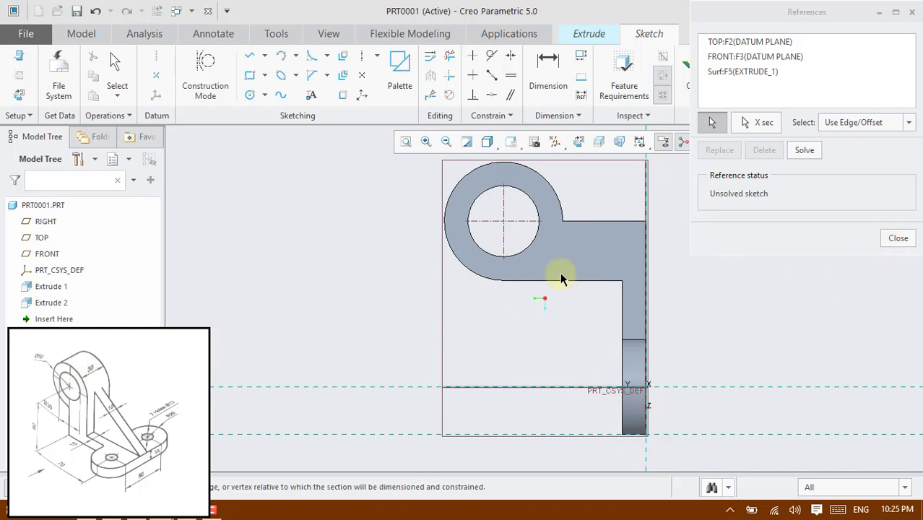
left_click(501, 280)
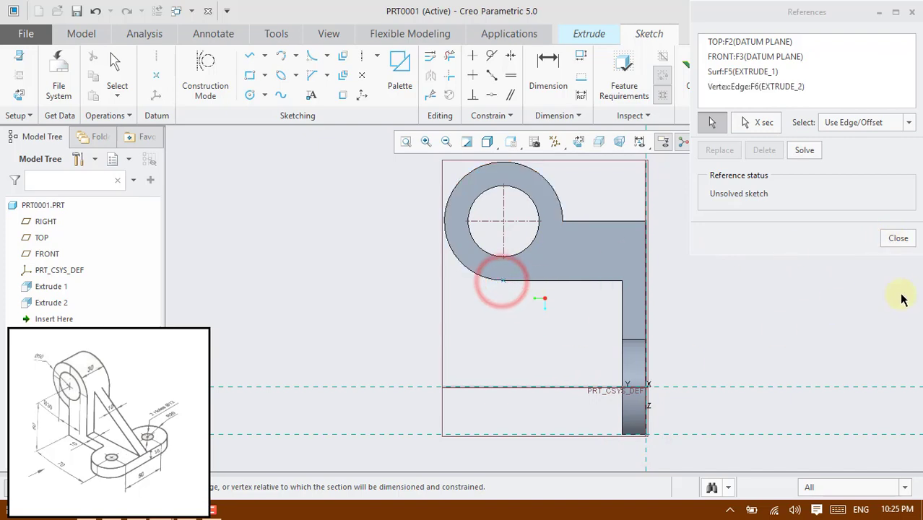
left_click(897, 239)
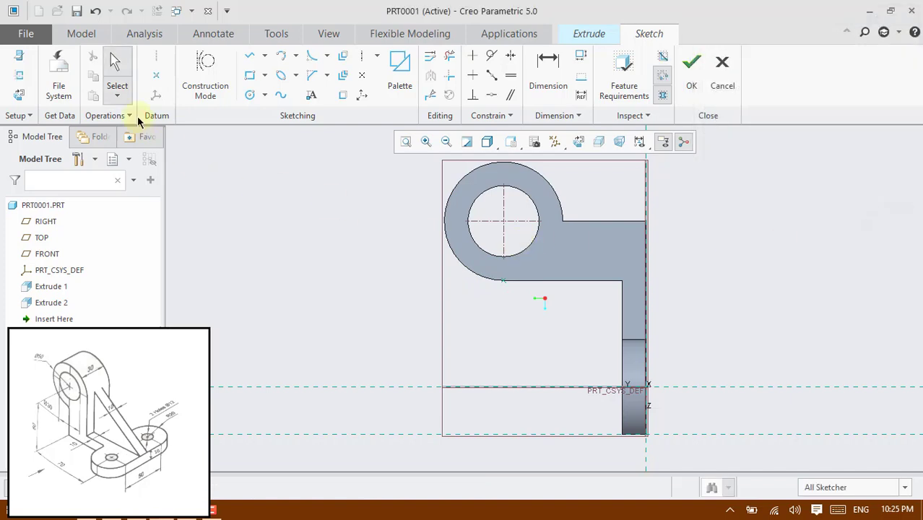
- Draw a three-line triangle from the plate corner to the base and accept the sketch
left_click(248, 58)
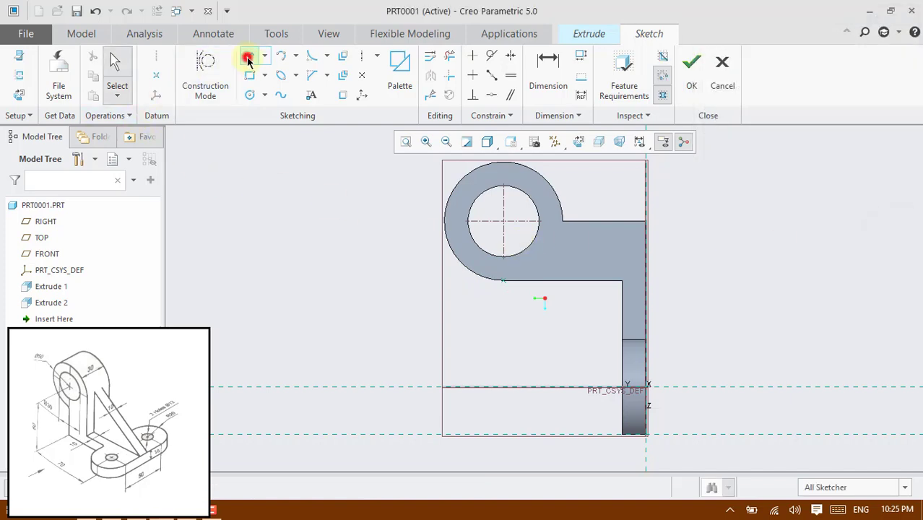
left_click(502, 280)
left_click(621, 281)
left_click(623, 435)
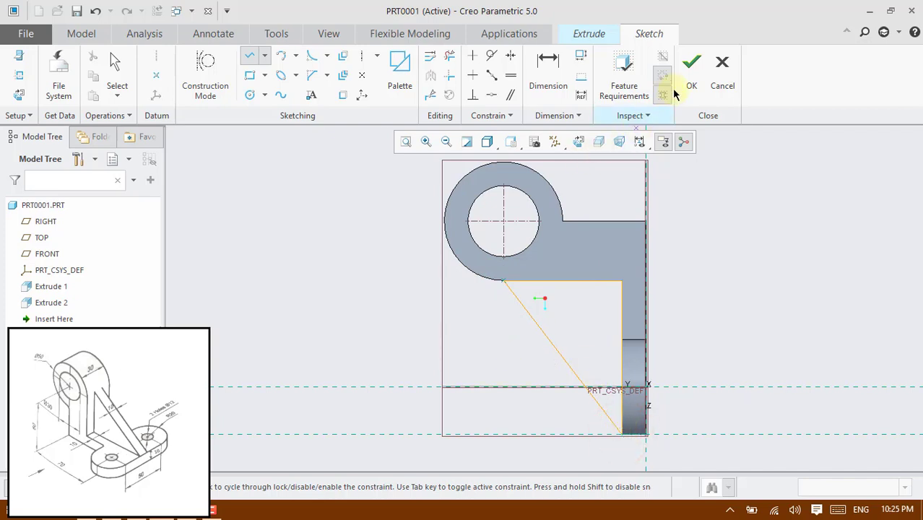
left_click(691, 72)
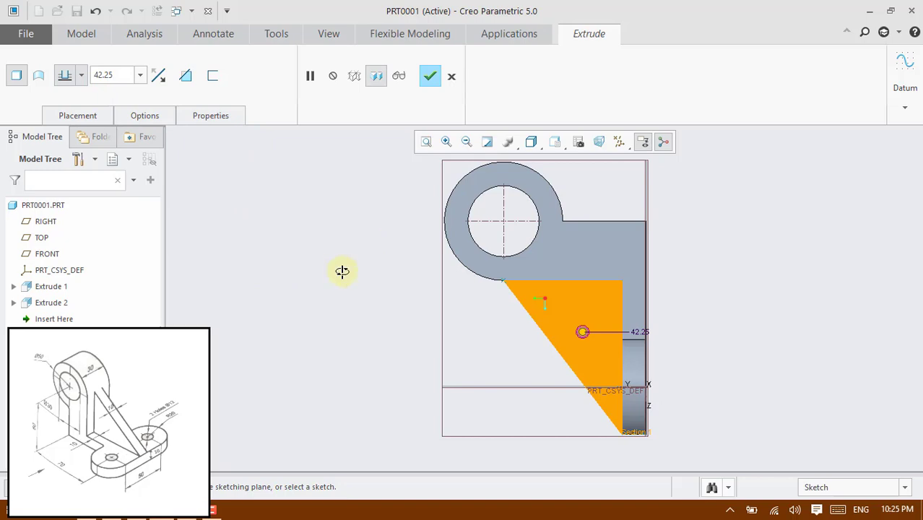
- Set the rib extrusion depth to Symmetric with a thickness of 10
middle_click_drag(341, 271, 402, 260)
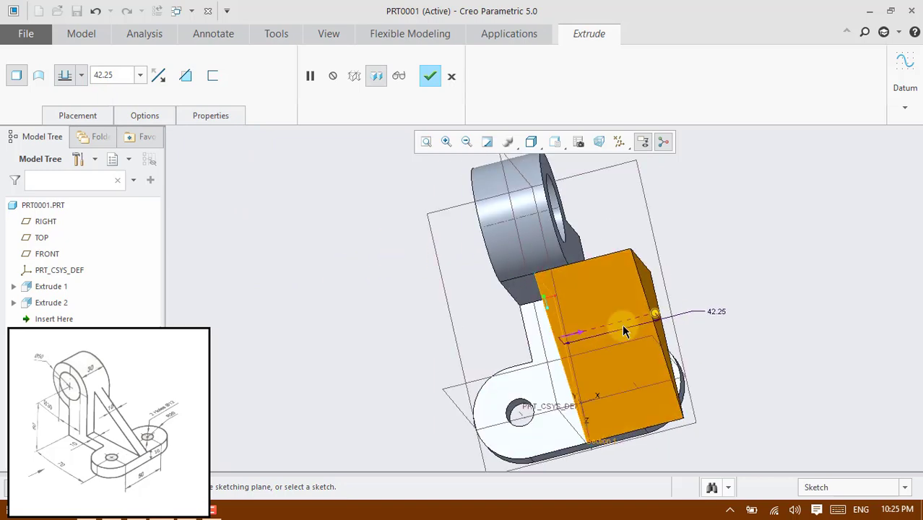
left_click(81, 76)
left_click(67, 119)
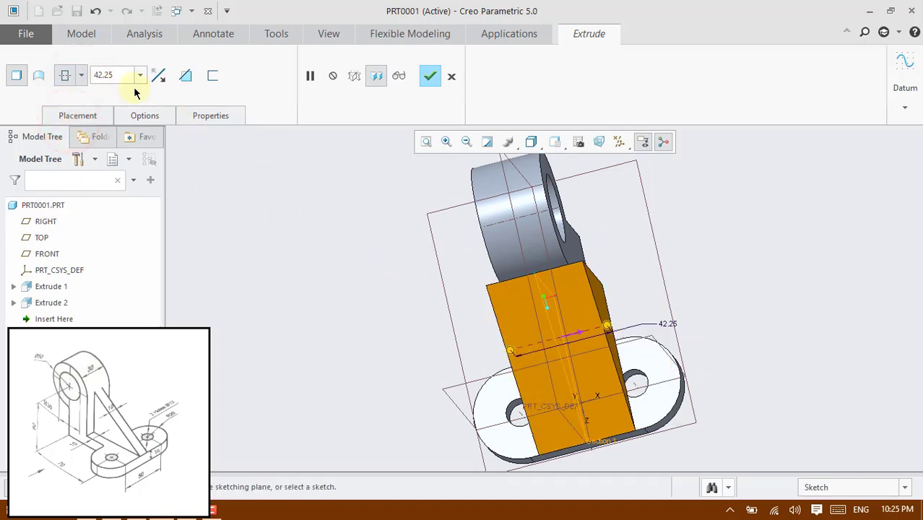
type("10")
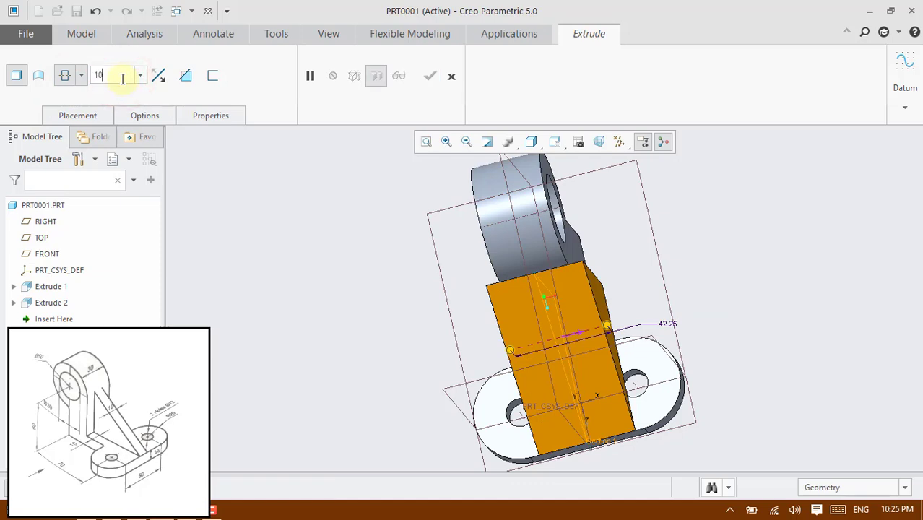
key("Return")
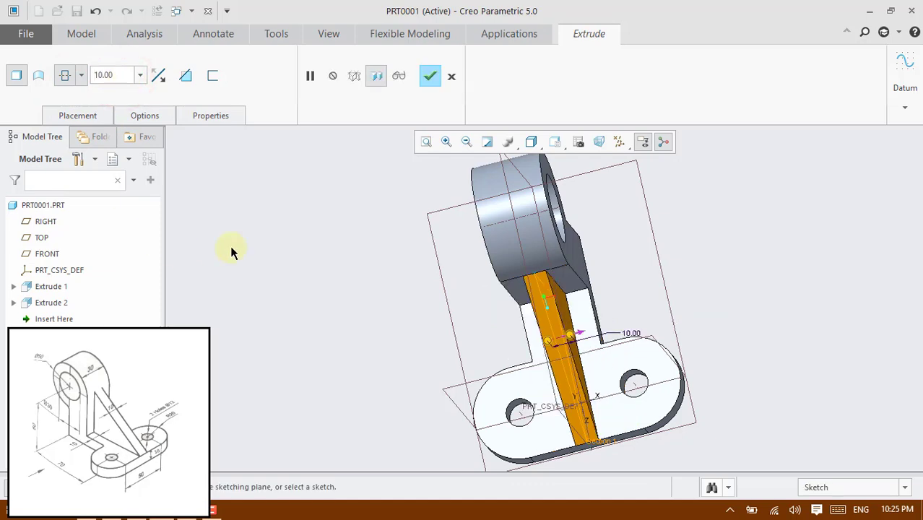
- Finish Extrude 3 and orbit the part to inspect the new 10-thick rib
left_click(432, 76)
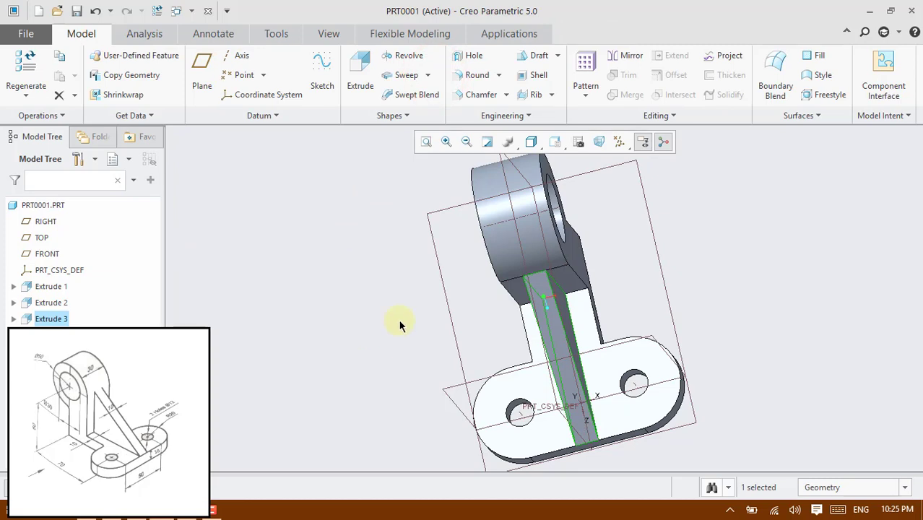
middle_click_drag(358, 309, 420, 302)
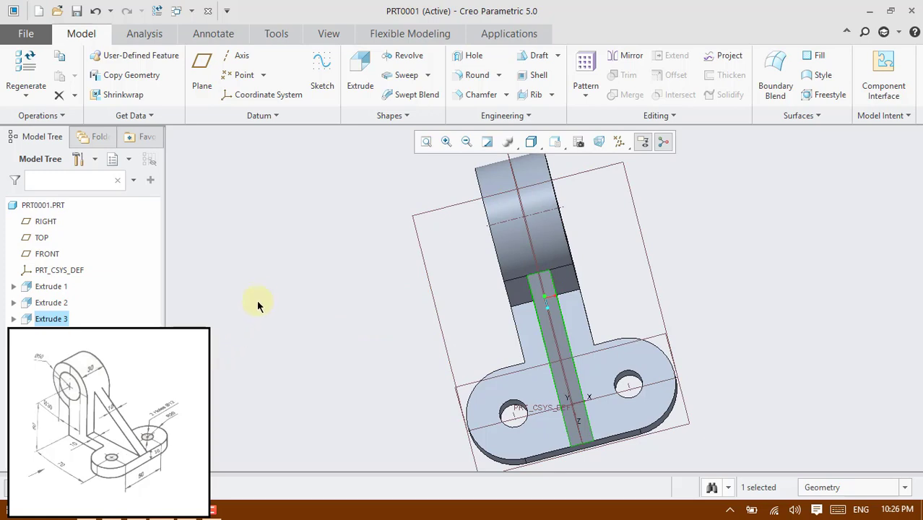
scroll(262, 296, "down", 4)
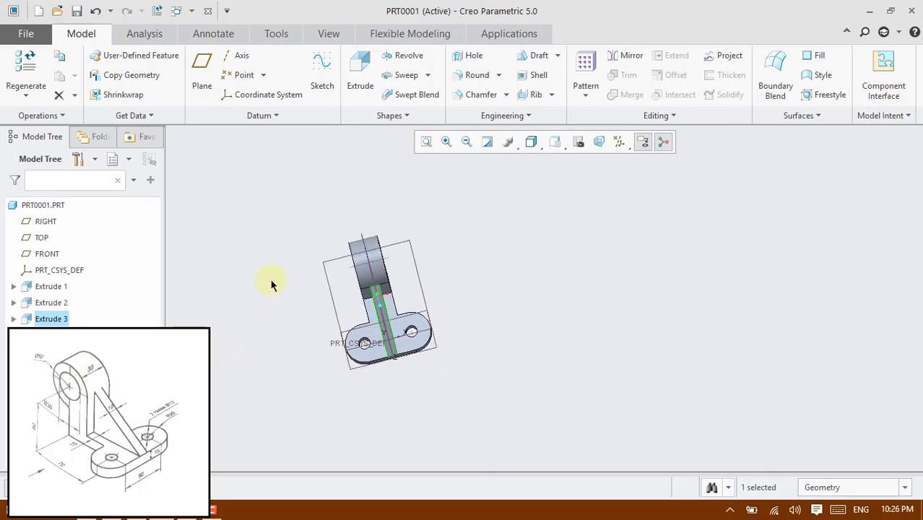
mouse_move(255, 293)
middle_mouse_down()
mouse_move(345, 283)
mouse_move(330, 270)
mouse_move(246, 292)
middle_mouse_up()
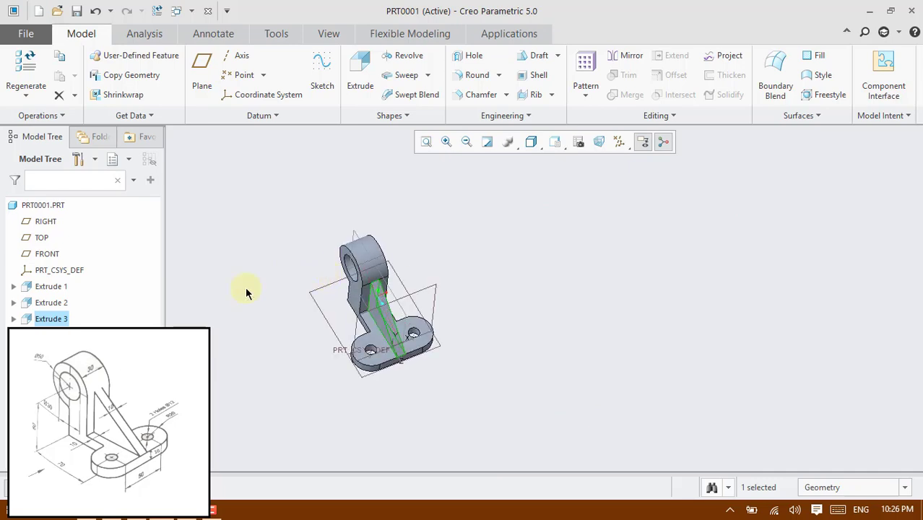
- Delete Extrude 3 from the Model Tree, recovering the license and confirming the deletion
right_click(45, 318)
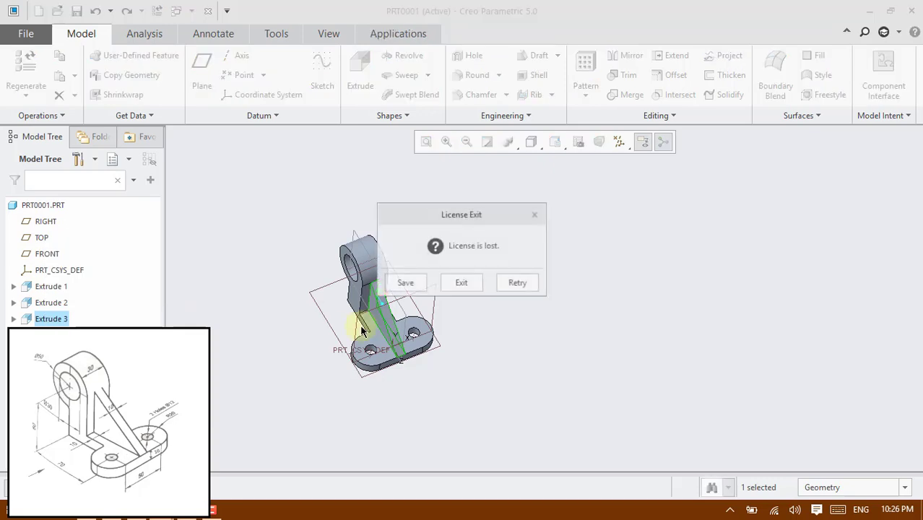
left_click(512, 283)
key("Return")
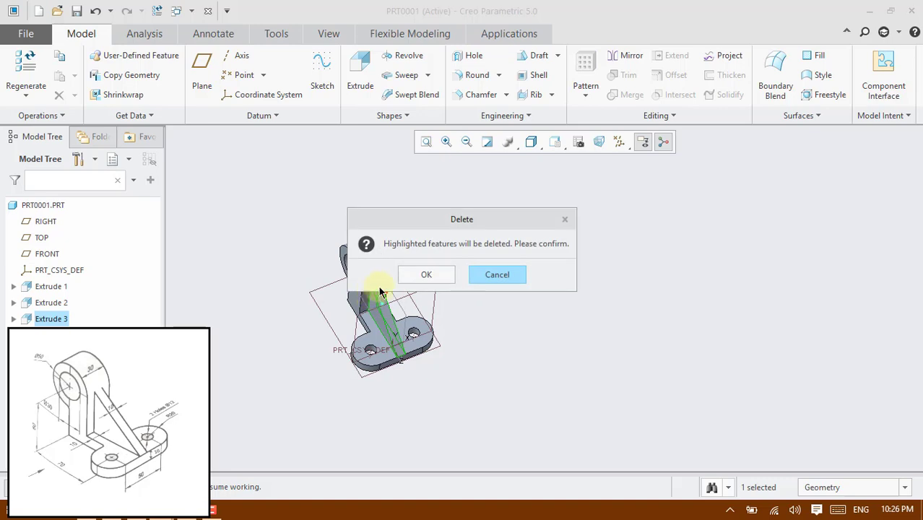
left_click(414, 273)
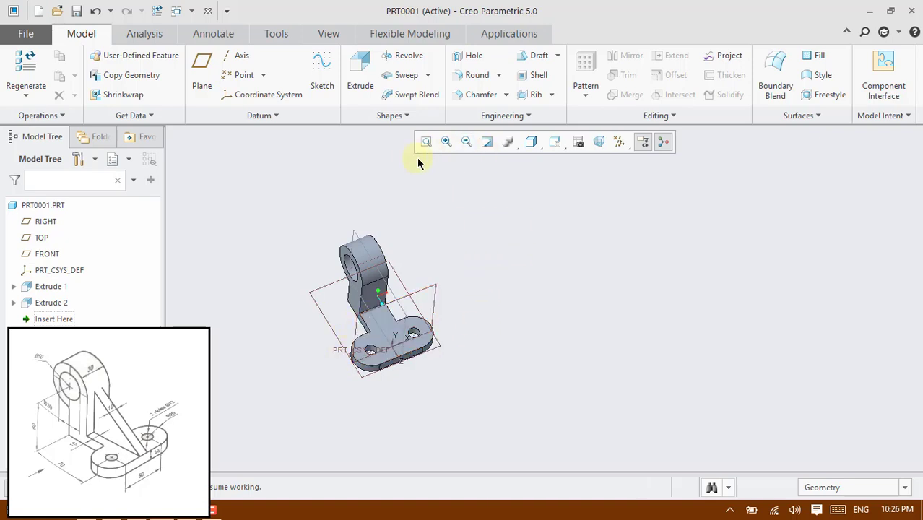
- Create datum plane DTM1 offset 15.00 from the Extrude 1 base face
mouse_move(484, 303)
middle_mouse_down()
mouse_move(521, 291)
mouse_move(518, 302)
middle_mouse_up()
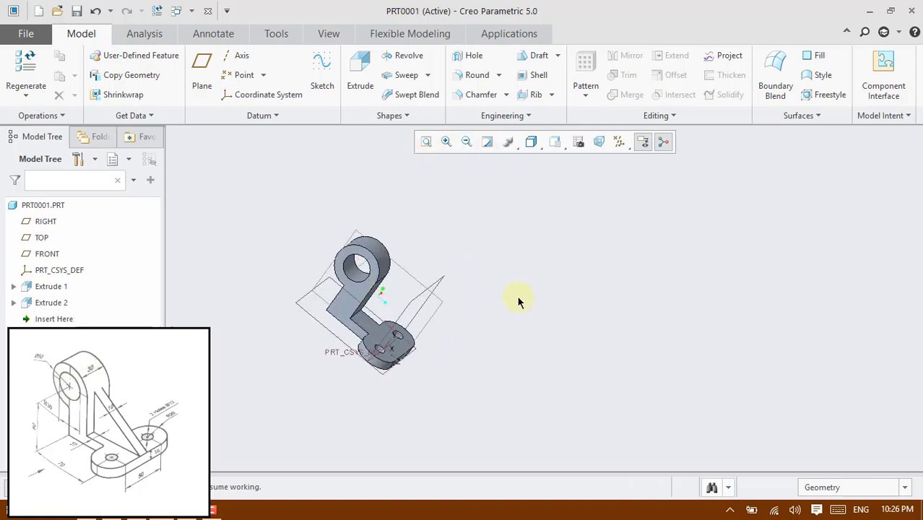
left_click(349, 312)
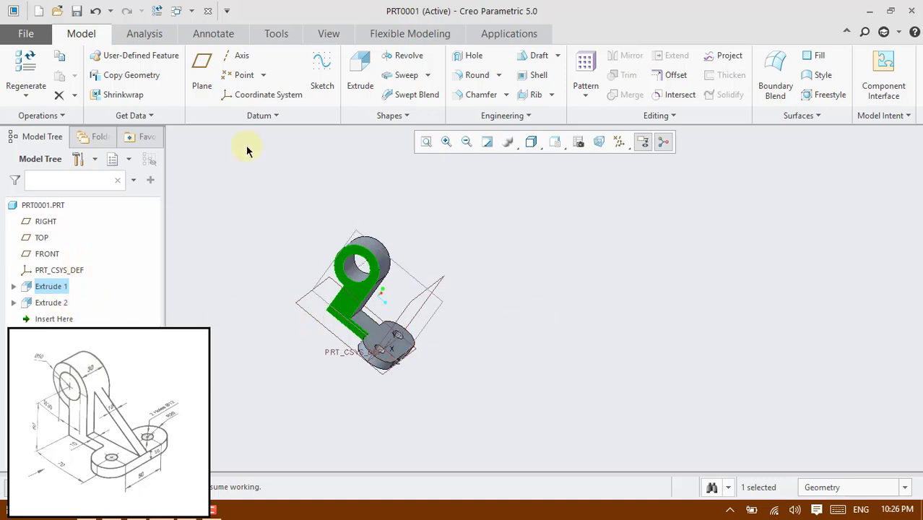
left_click(200, 63)
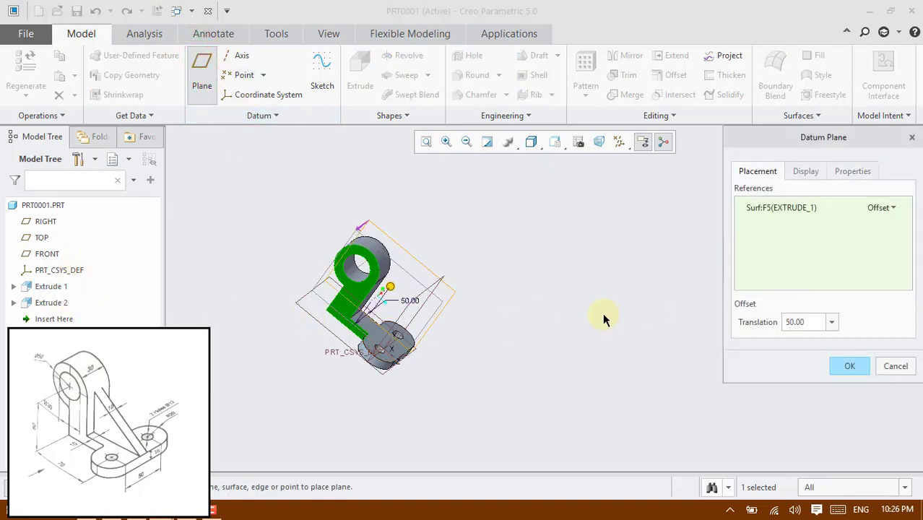
middle_click_drag(596, 320, 521, 337)
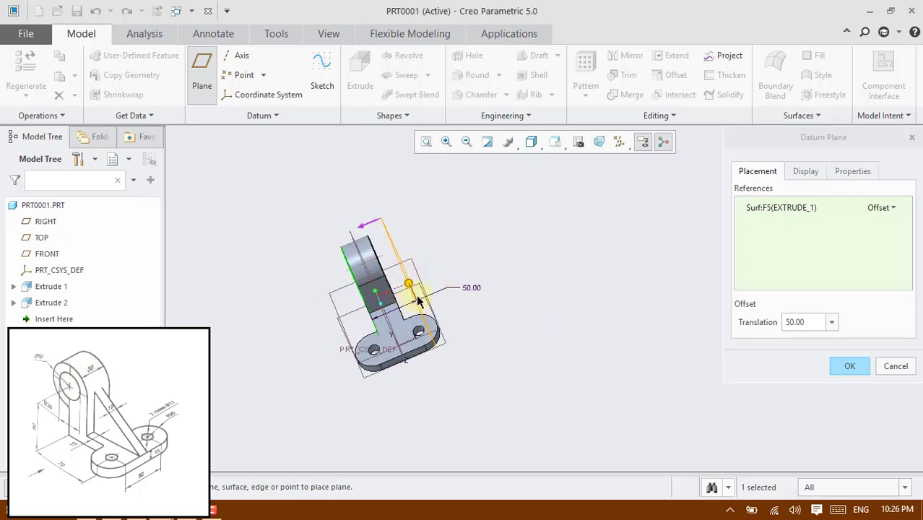
left_click_drag(408, 284, 381, 300)
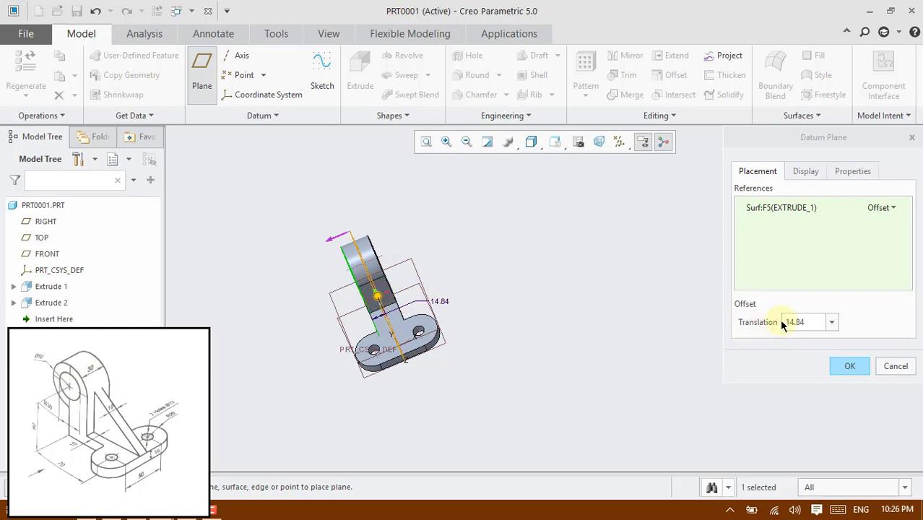
double_click(810, 320)
type("15")
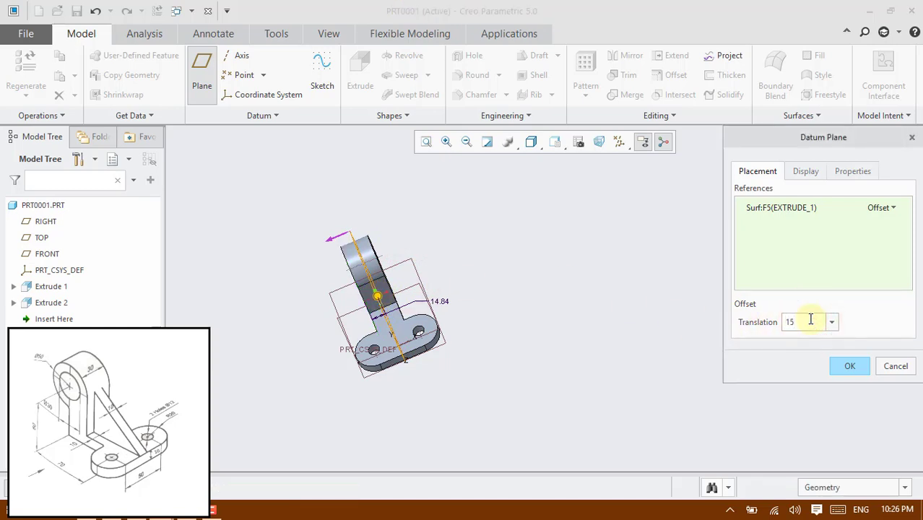
key("Return")
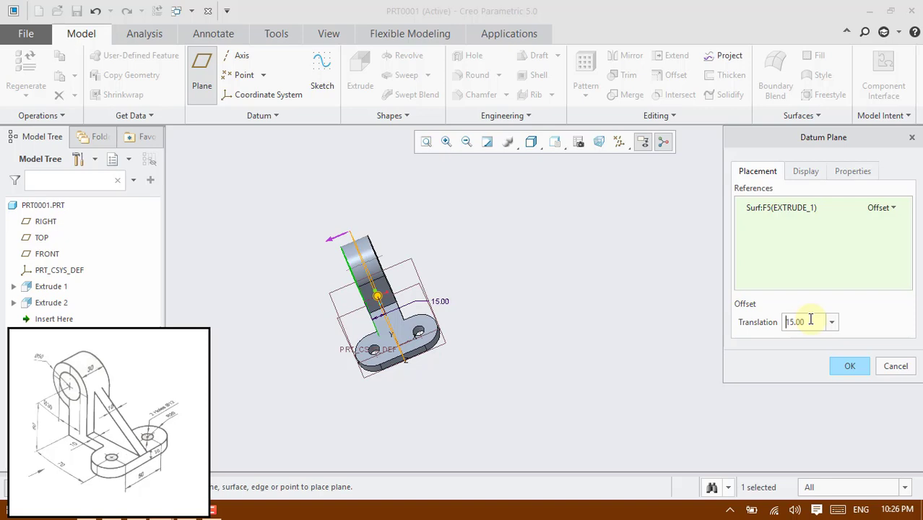
left_click(849, 367)
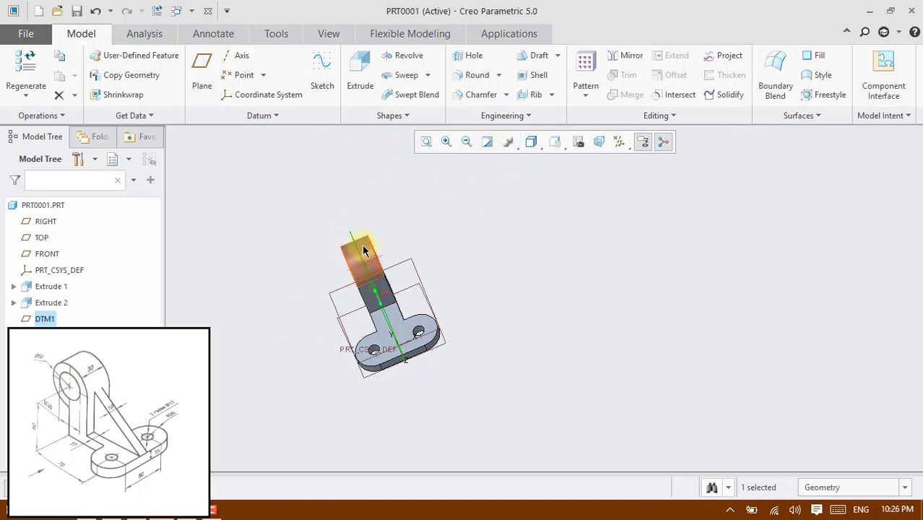
- Start a new extrusion viewed face-on and add the plate edge, arc end and base edges as references
left_click(359, 76)
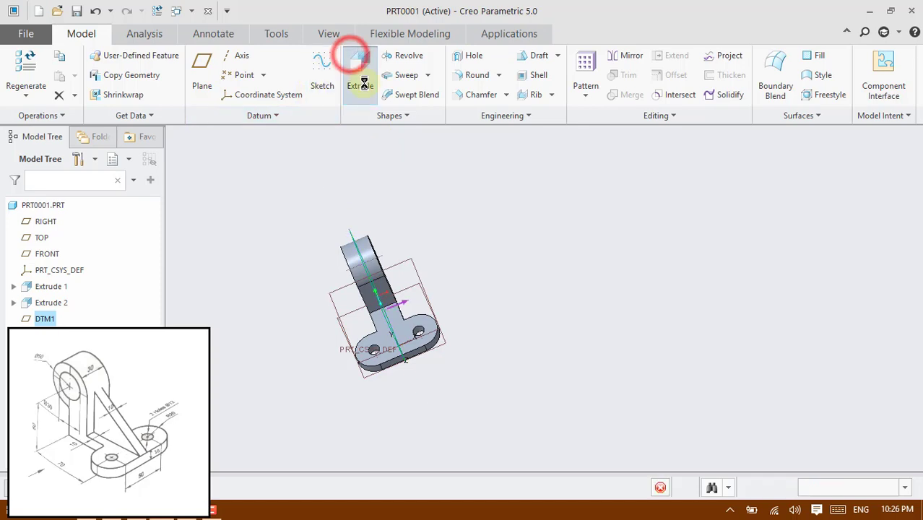
left_click(578, 141)
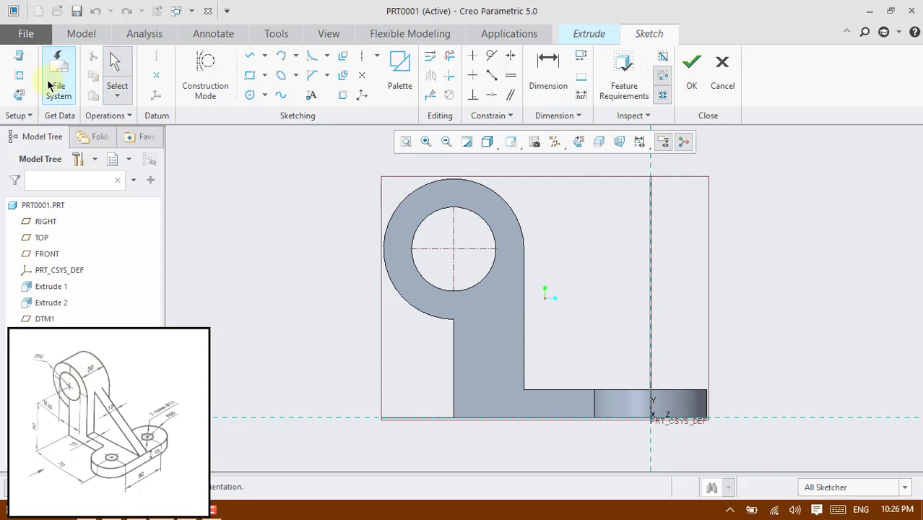
left_click(19, 75)
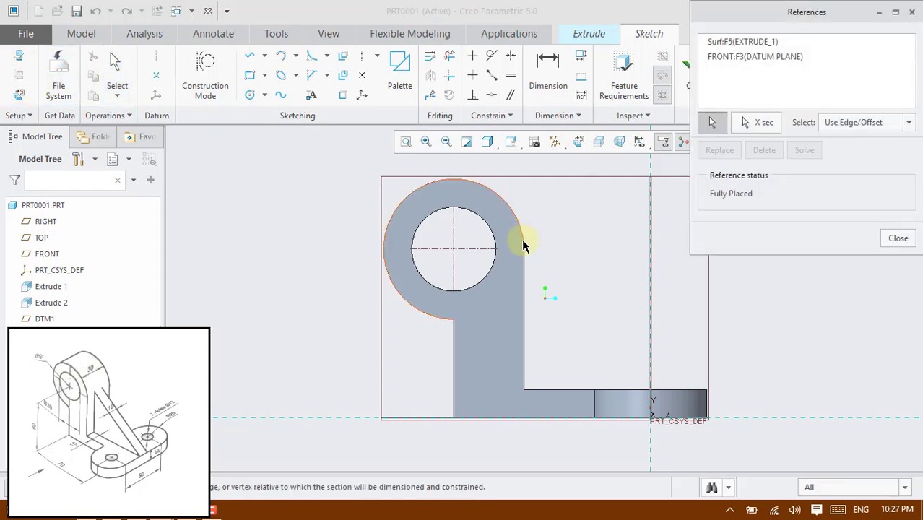
left_click(522, 249)
left_click(522, 318)
left_click(593, 392)
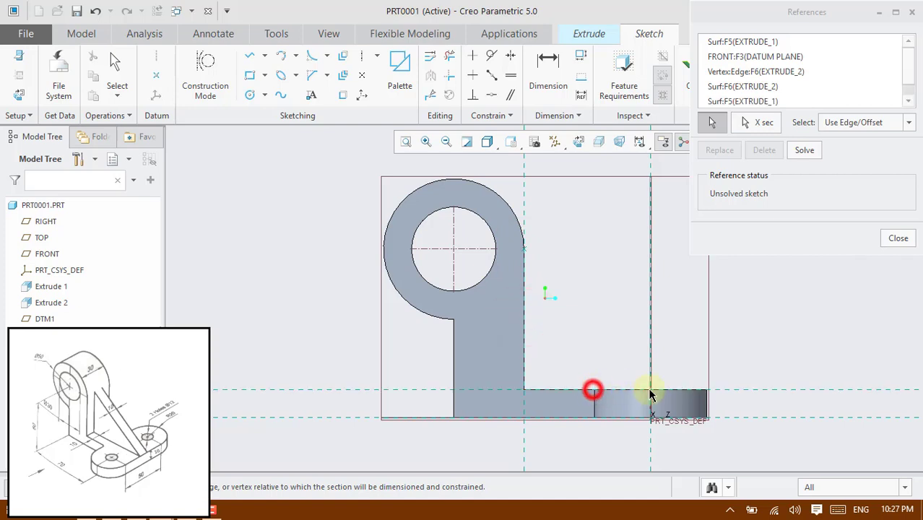
left_click(706, 401)
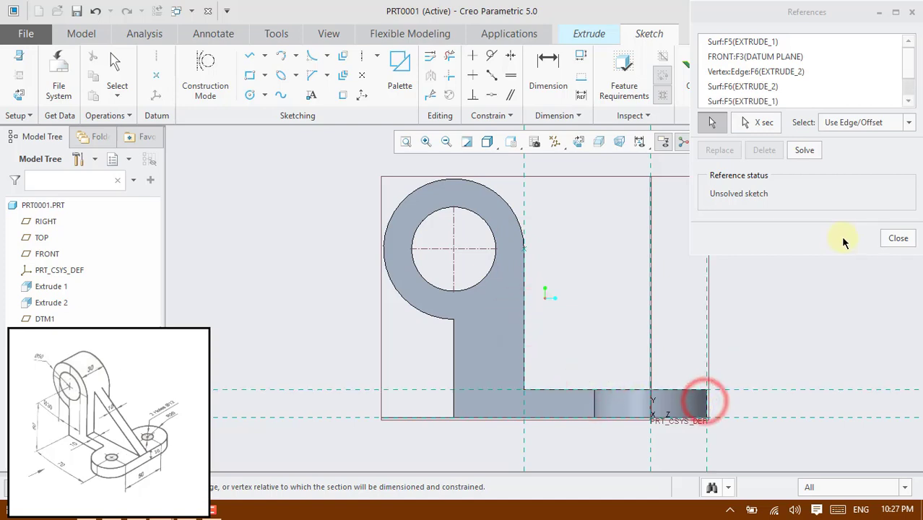
left_click(898, 237)
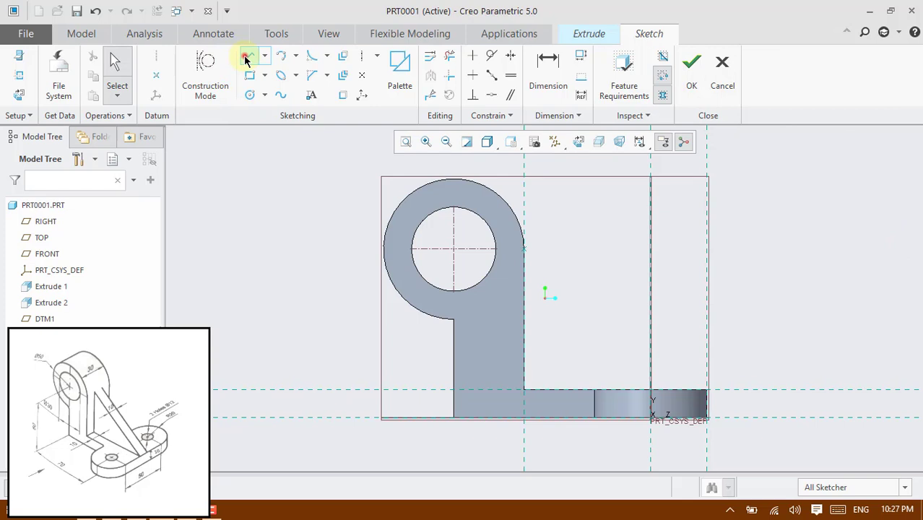
- Draw a closed triangle from the plate edge to the base's right corner and accept the sketch
left_click(248, 55)
left_click(526, 249)
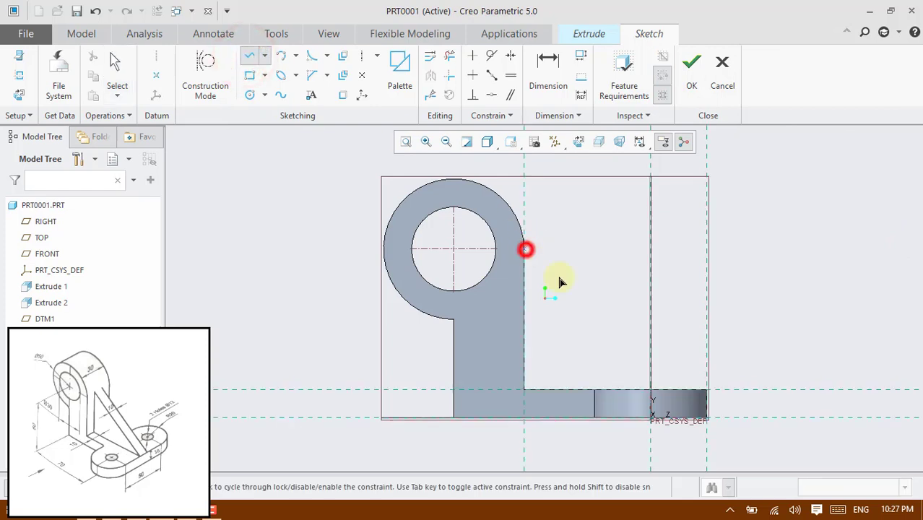
left_click(708, 390)
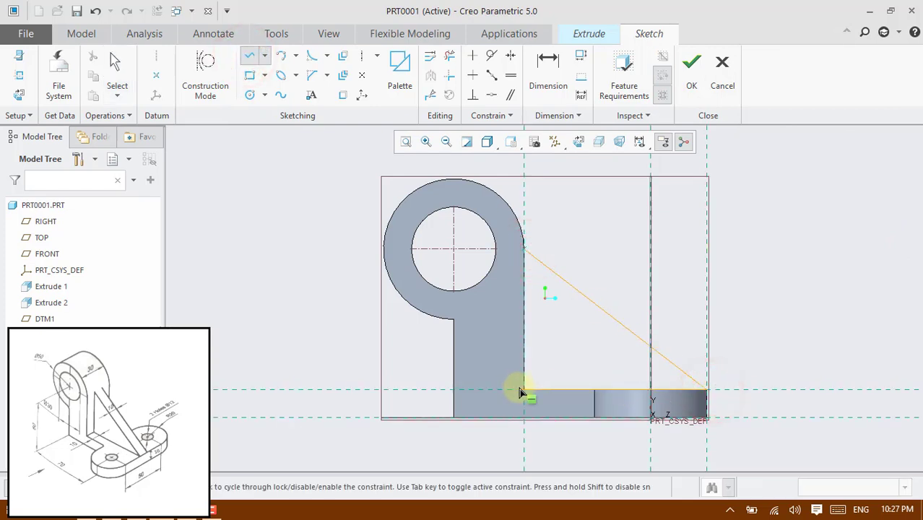
left_click(522, 390)
left_click(524, 251)
middle_click(525, 252)
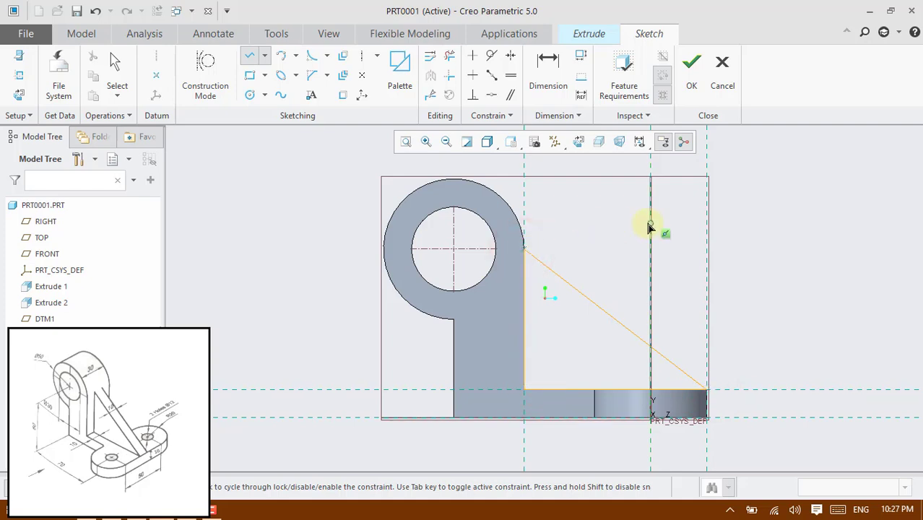
left_click(694, 81)
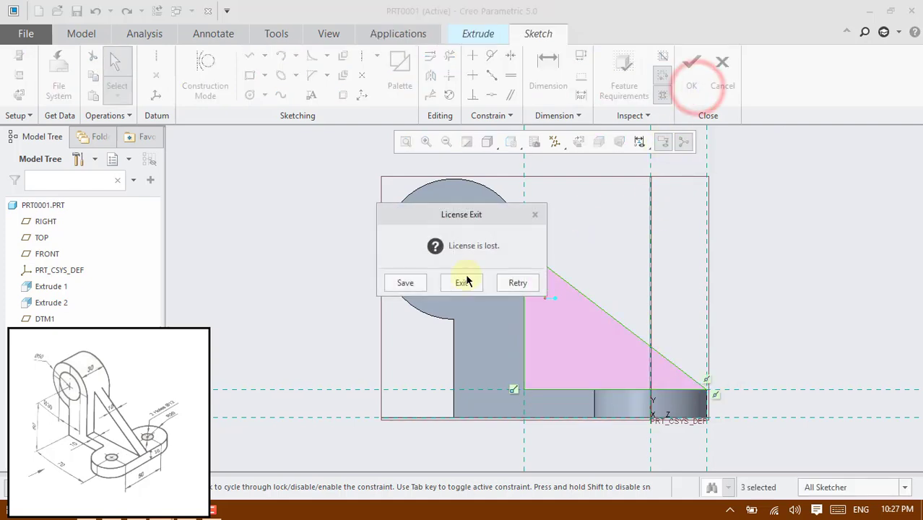
left_click(514, 283)
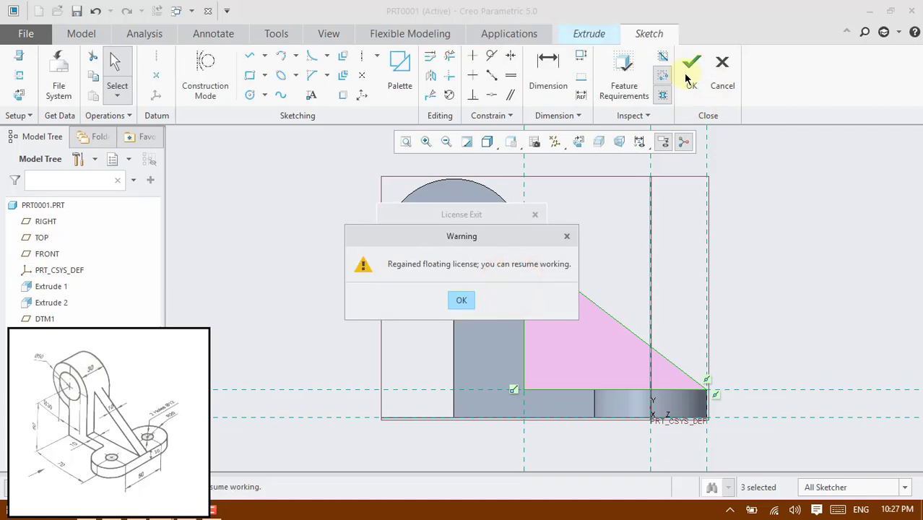
key("Return")
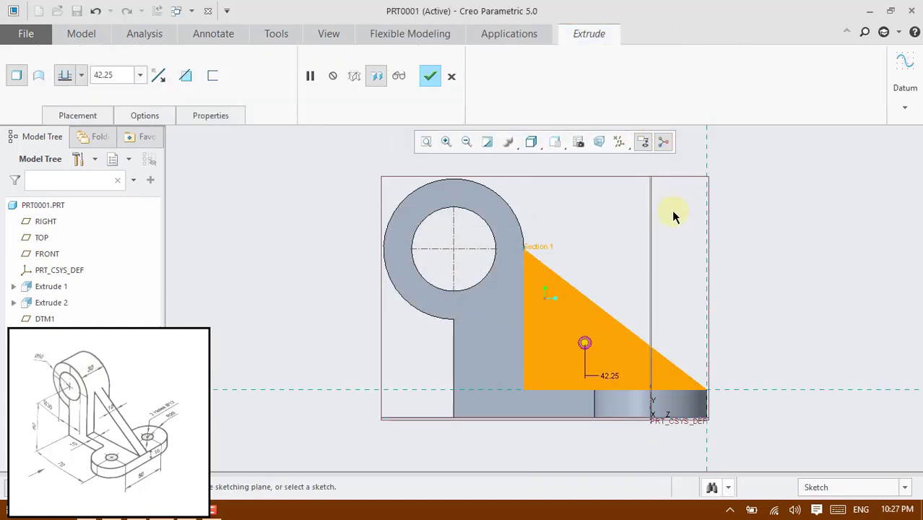
- Accept the rib extrusion, then redefine its depth as Symmetric with a 10.00 thickness
middle_click(672, 216)
middle_click_drag(645, 221, 301, 298)
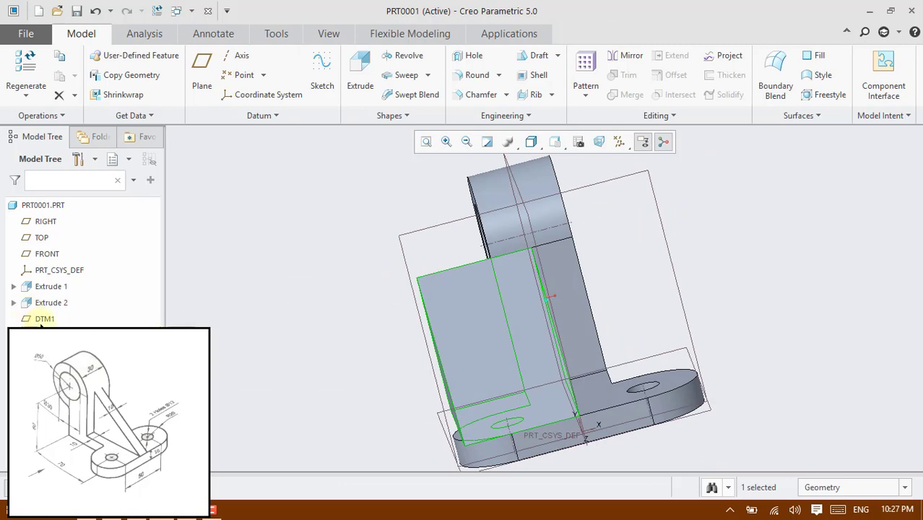
right_click(51, 302)
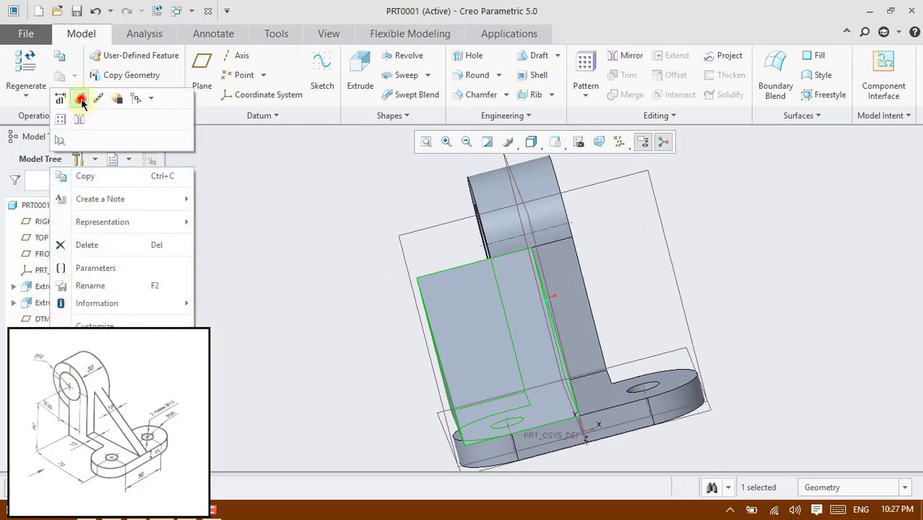
left_click(79, 96)
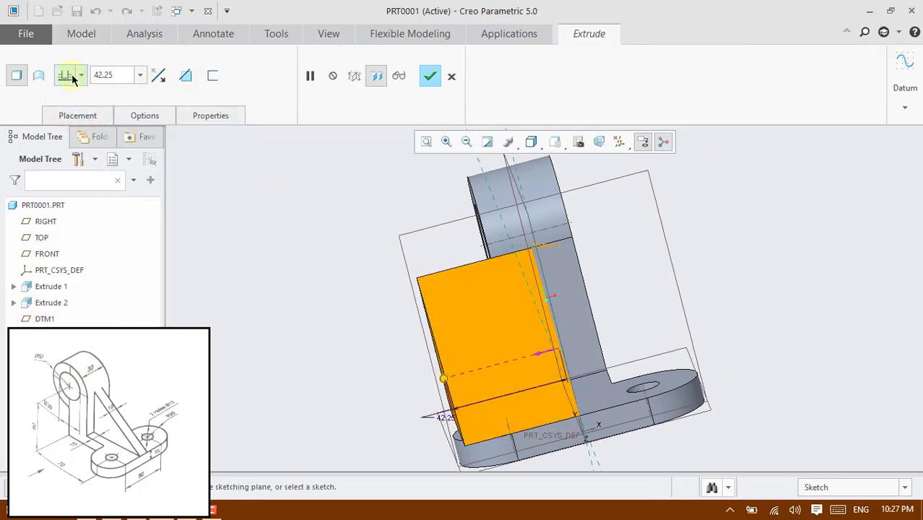
left_click(80, 76)
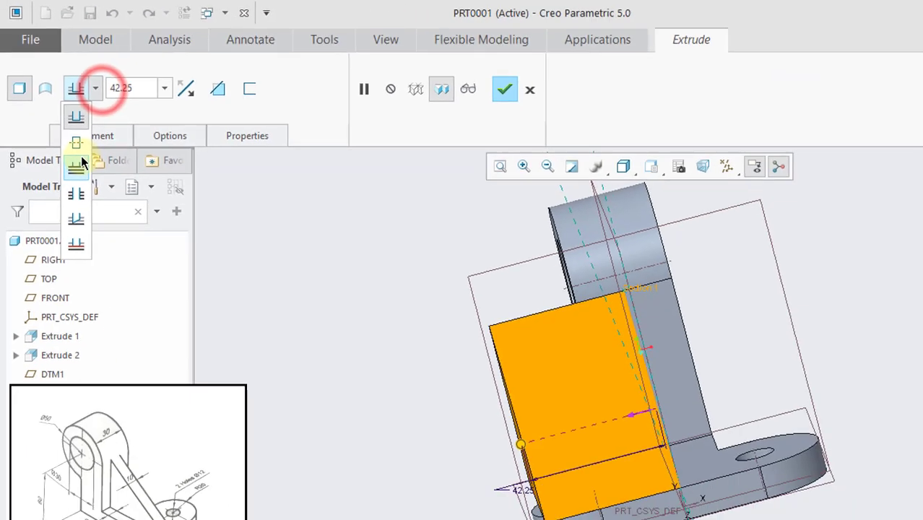
left_click(144, 271)
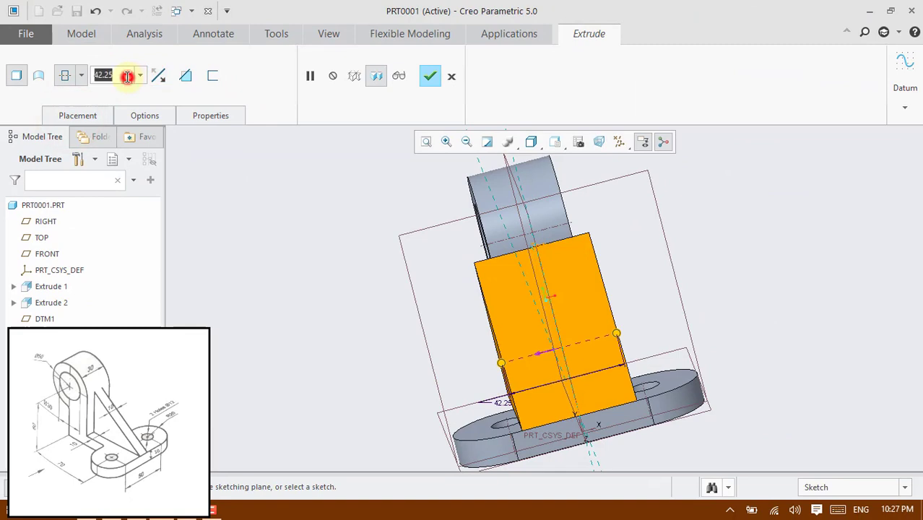
type("1")
key("Return")
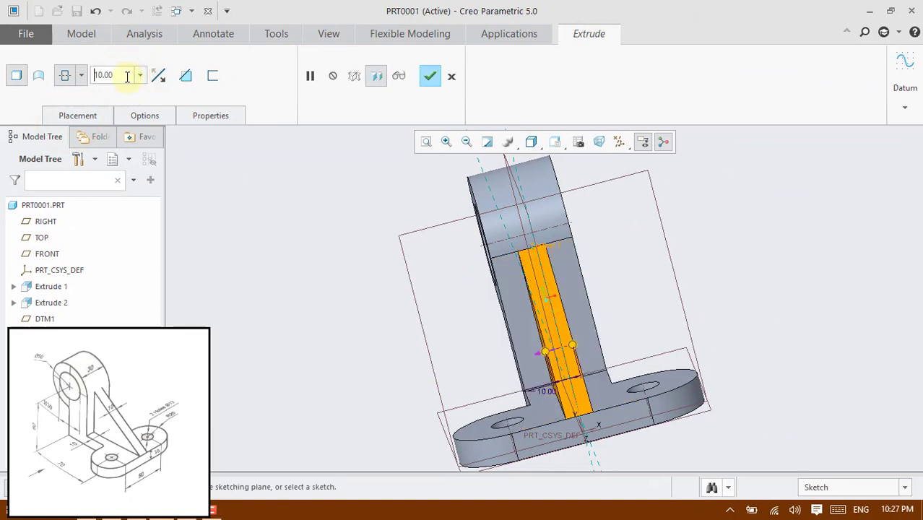
left_click(431, 81)
mouse_move(360, 318)
middle_mouse_down()
mouse_move(417, 314)
mouse_move(336, 344)
mouse_move(449, 319)
mouse_move(440, 356)
middle_mouse_up()
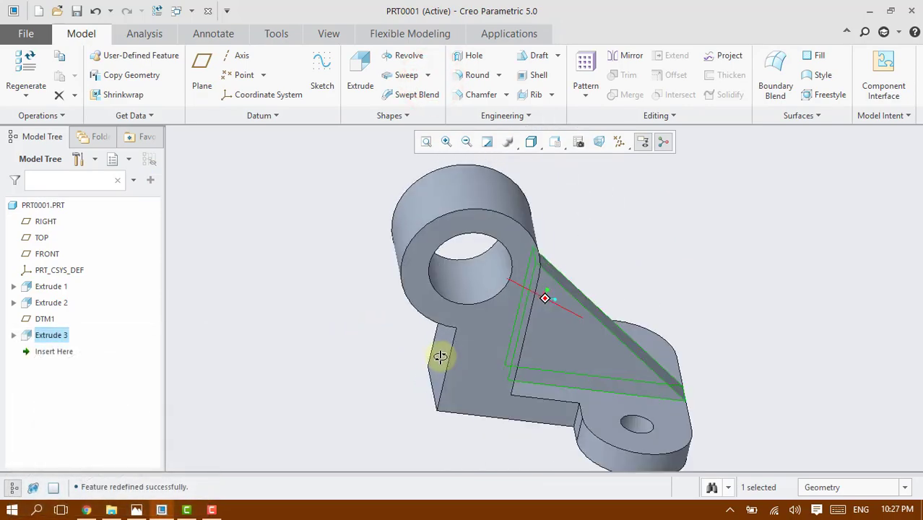